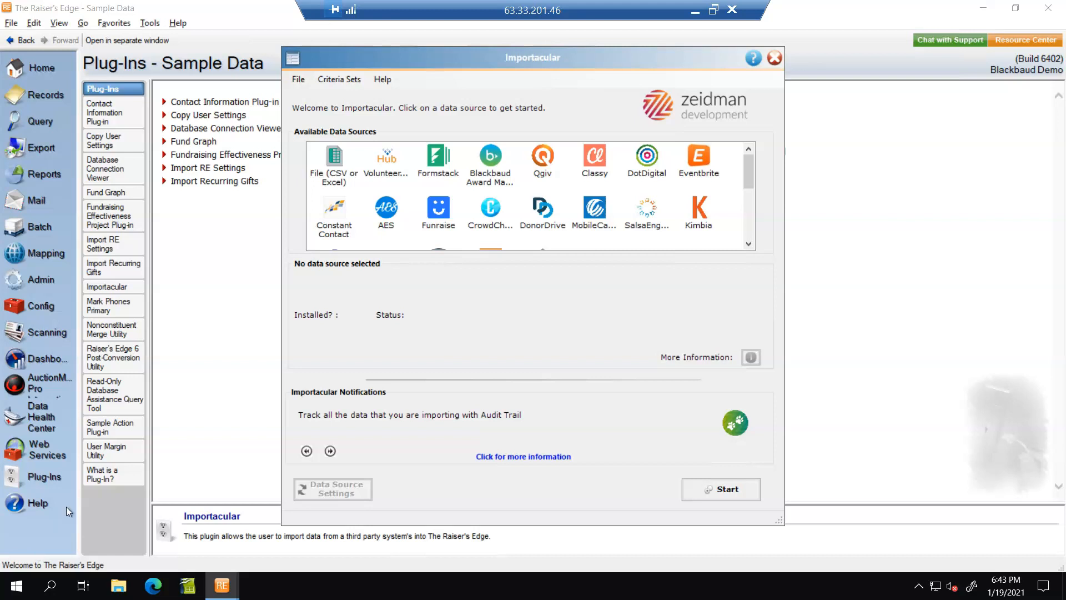
Step: Choose Eventbrite as the Importacular data source and start an import
{"action": "left_click", "coordinate": [701, 161]}
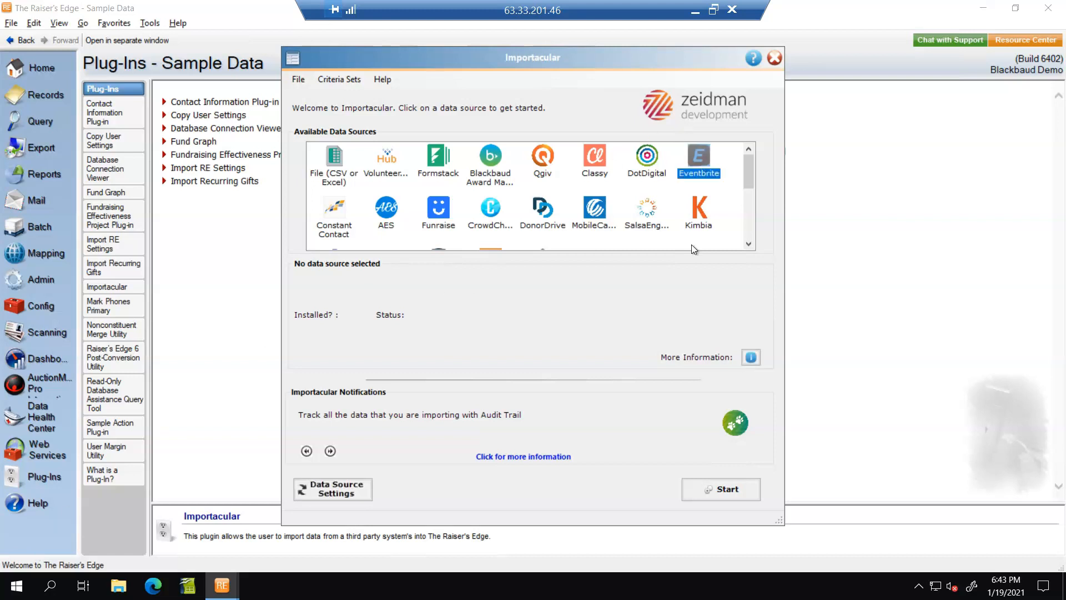
{"action": "left_click", "coordinate": [706, 489]}
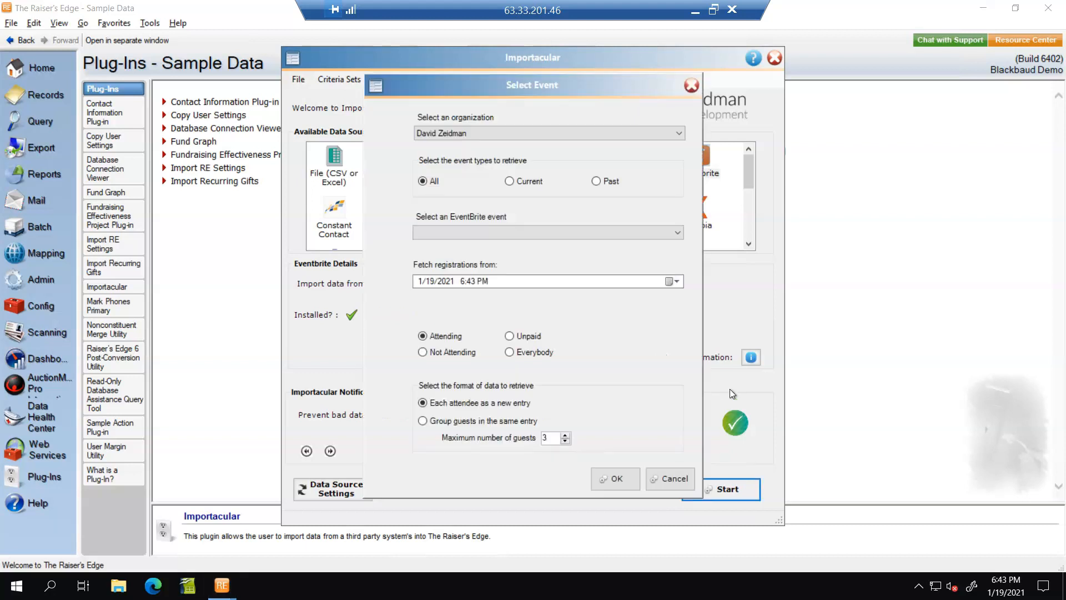
Step: Select the organization and the Afternoon Tea Eventbrite event in Select Event
{"action": "left_click", "coordinate": [512, 132]}
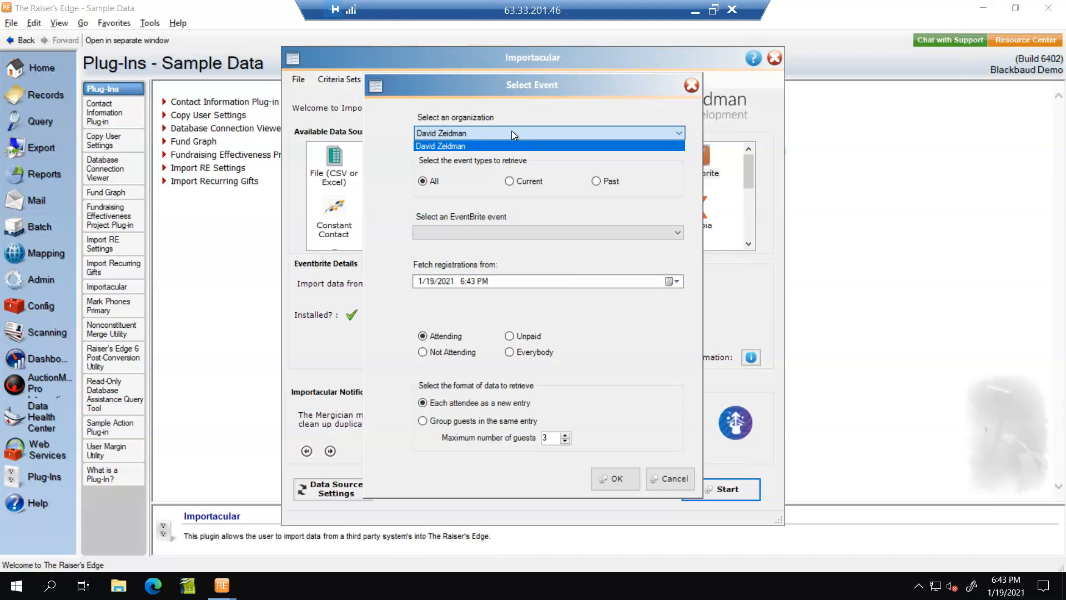
{"action": "left_click", "coordinate": [461, 146]}
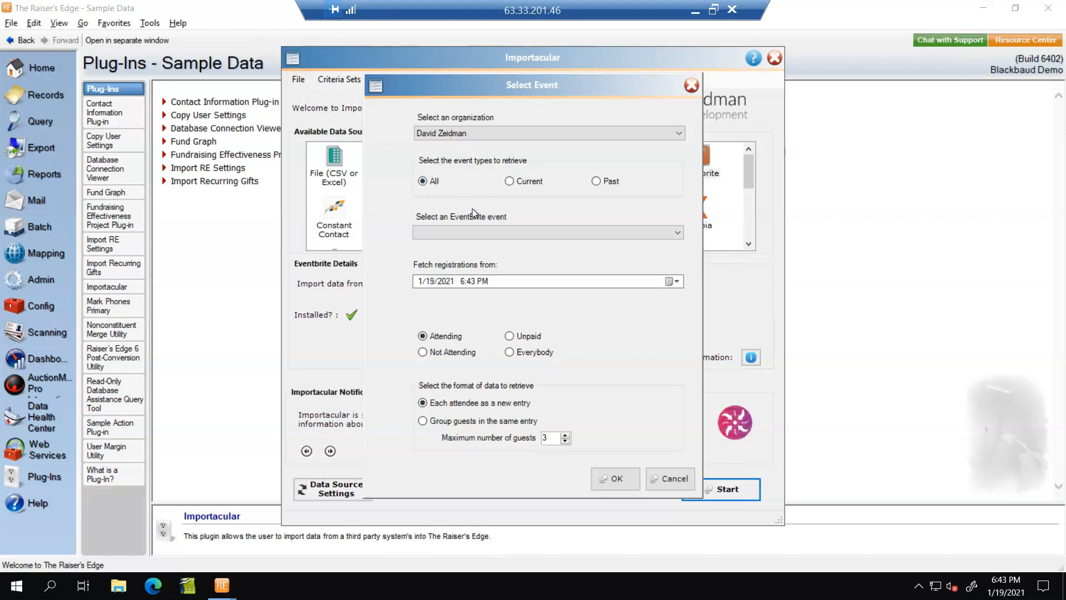
{"action": "left_click", "coordinate": [547, 230]}
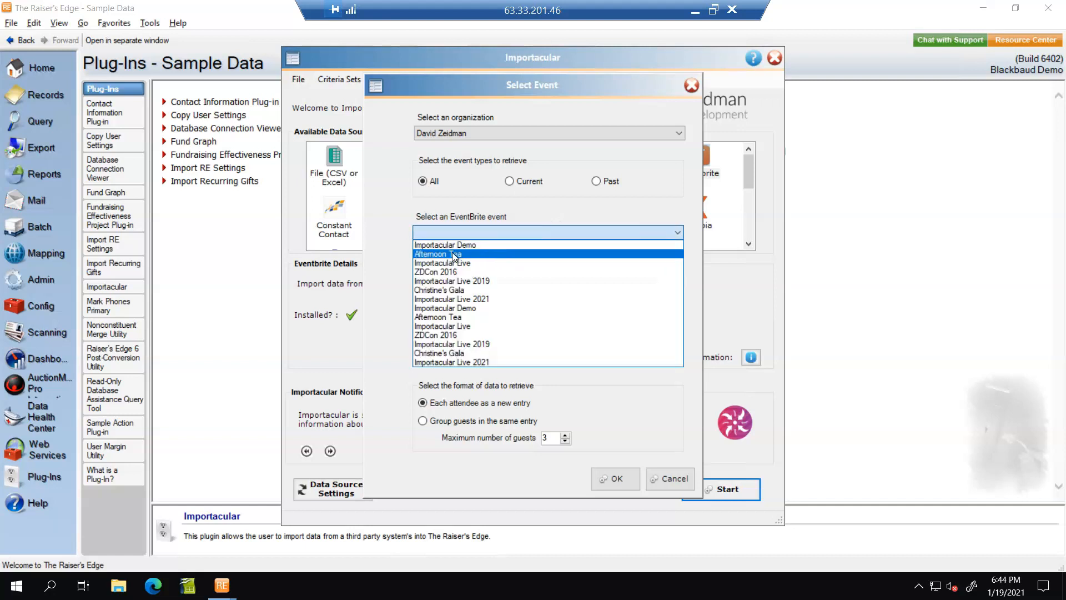
{"action": "left_click", "coordinate": [451, 254]}
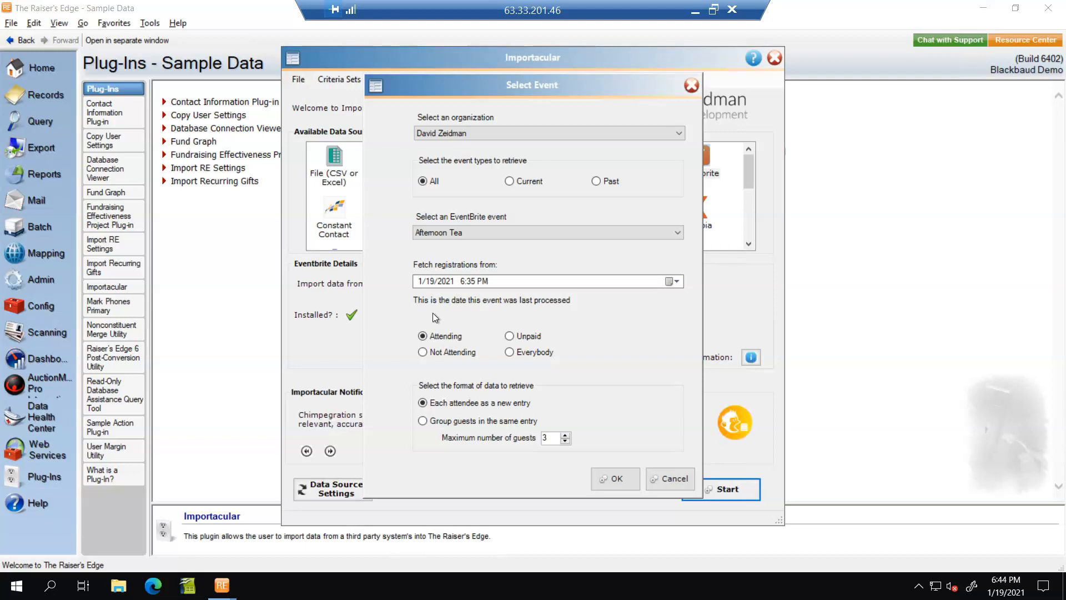
Step: Change the fetch-from year to 2015 and retrieve registrations for Everybody
{"action": "left_click", "coordinate": [441, 281]}
{"action": "type", "text": "2015"}
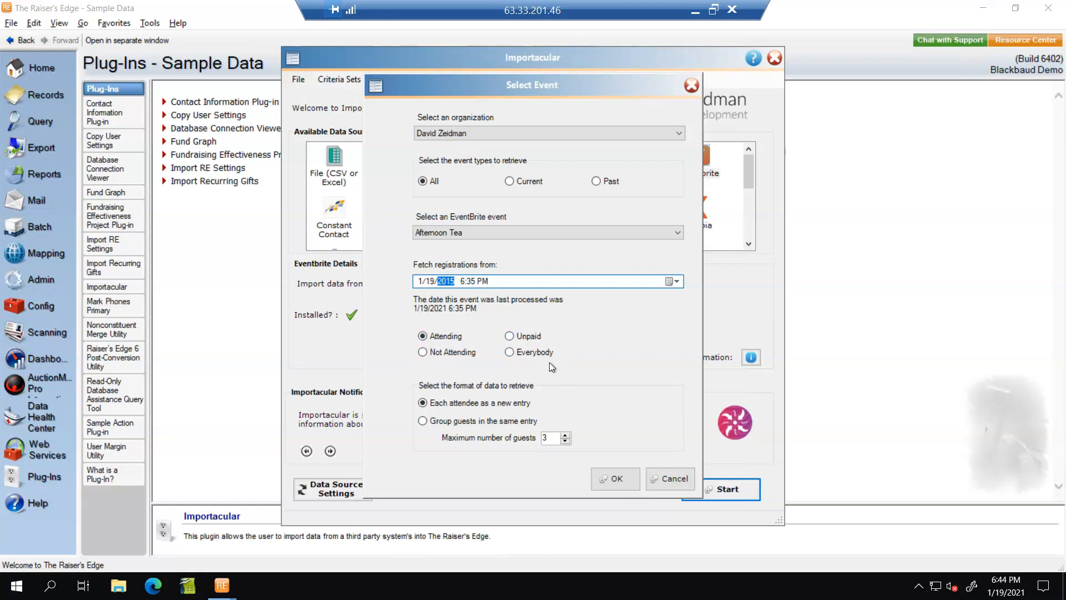
{"action": "left_click", "coordinate": [508, 350]}
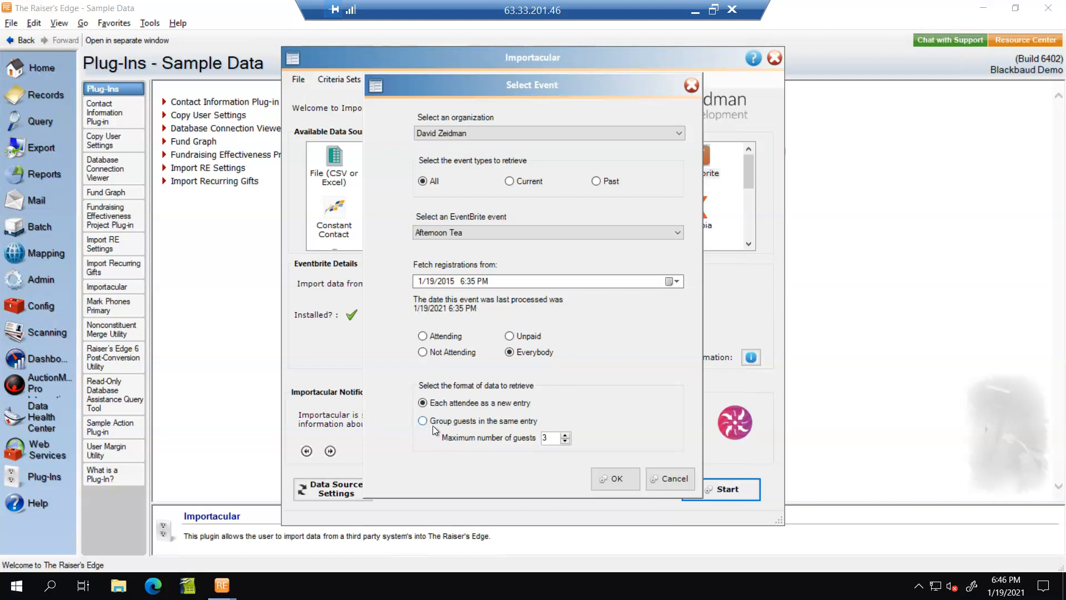
Step: Download the registrations, then select the Afternoon Tea mapping template and edit it
{"action": "left_click", "coordinate": [605, 480]}
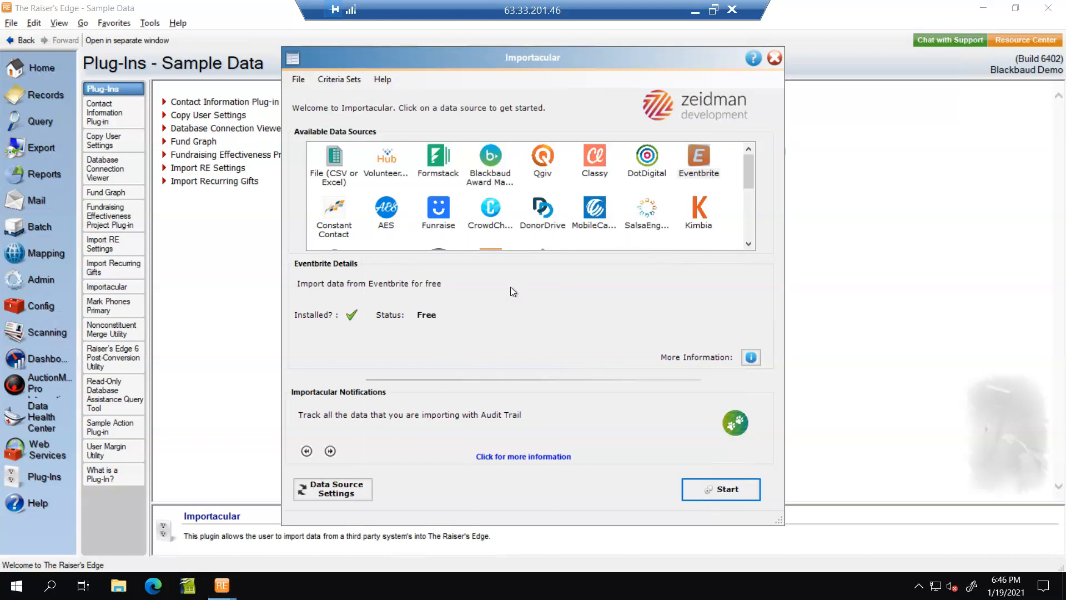
{"action": "left_click", "coordinate": [639, 244]}
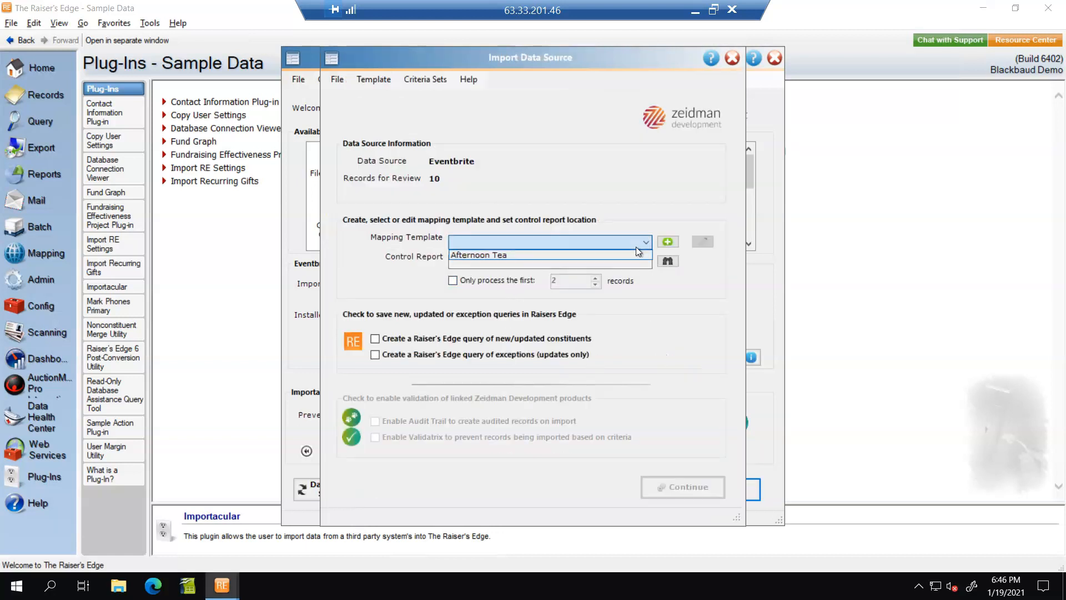
{"action": "left_click", "coordinate": [550, 255]}
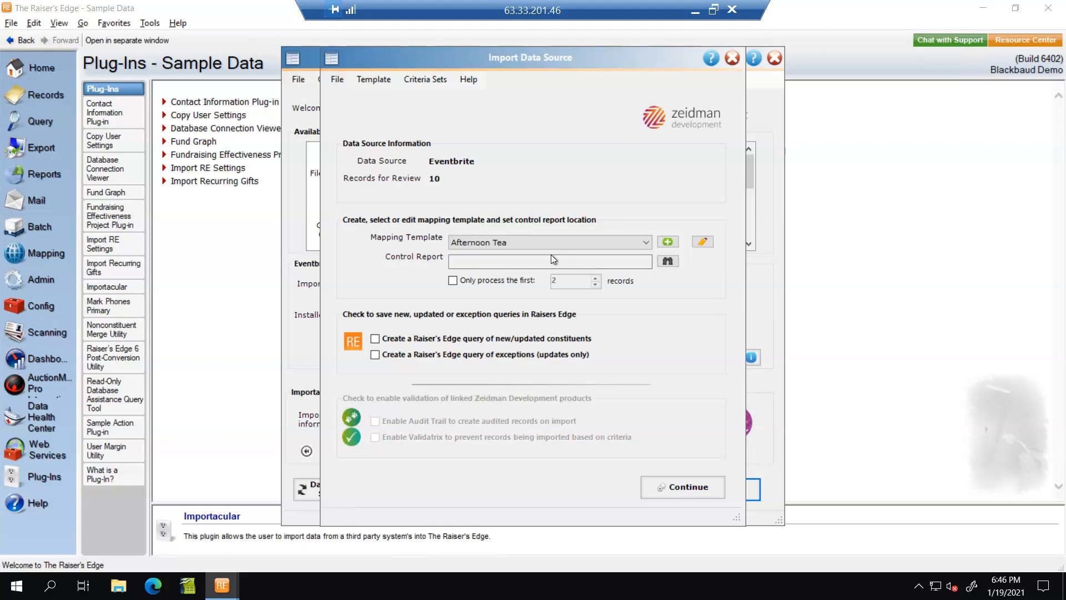
{"action": "left_click", "coordinate": [706, 243]}
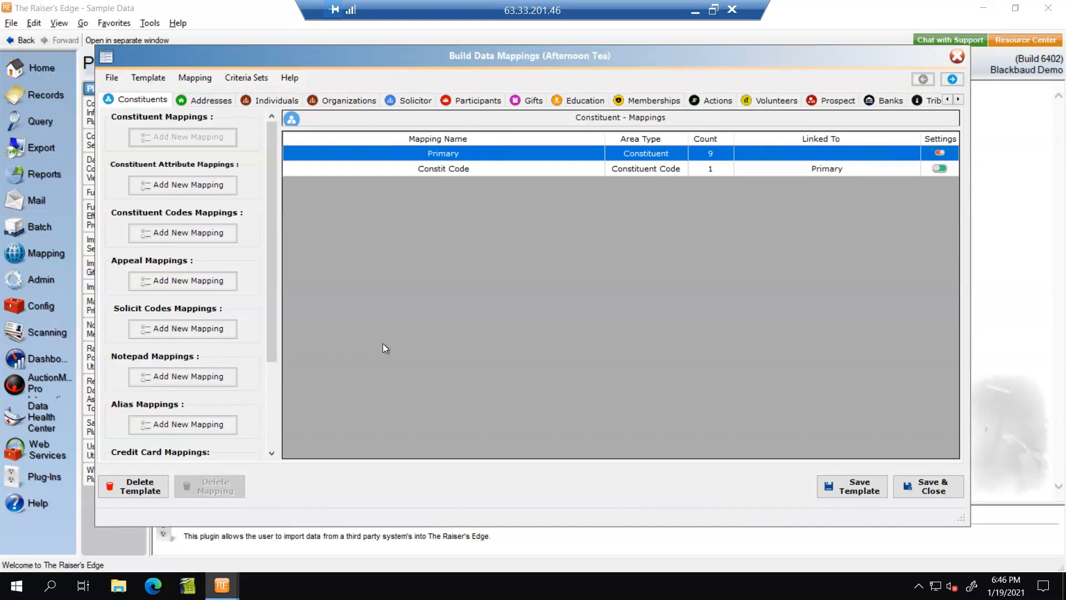
Step: Turn on the Primary Salutation setting in the Primary mapping and save it
{"action": "double_click", "coordinate": [445, 157]}
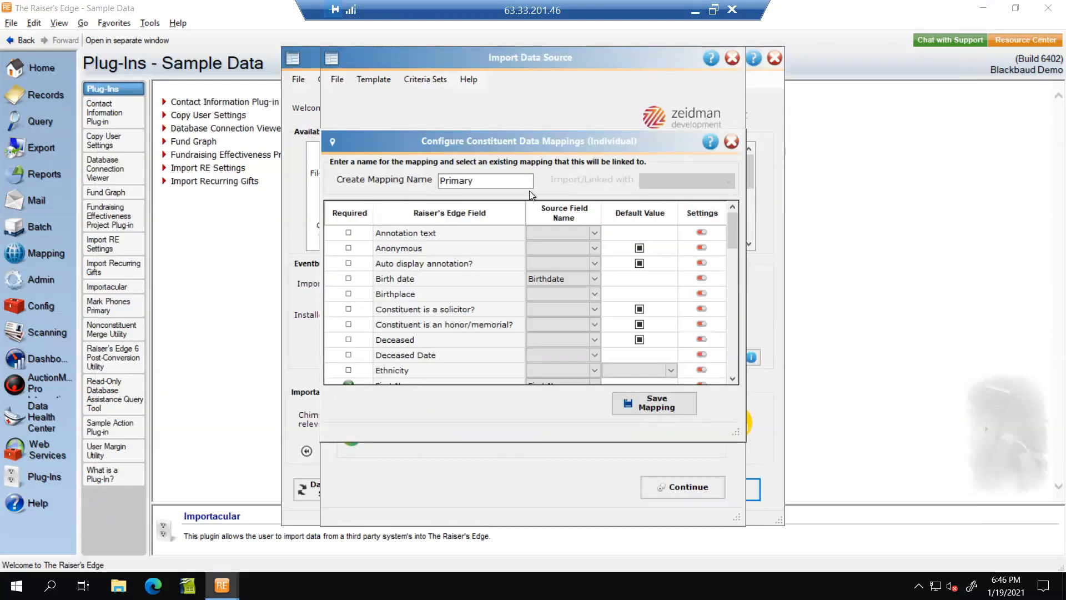
{"action": "left_click_drag", "start_coordinate": [730, 231], "coordinate": [728, 332]}
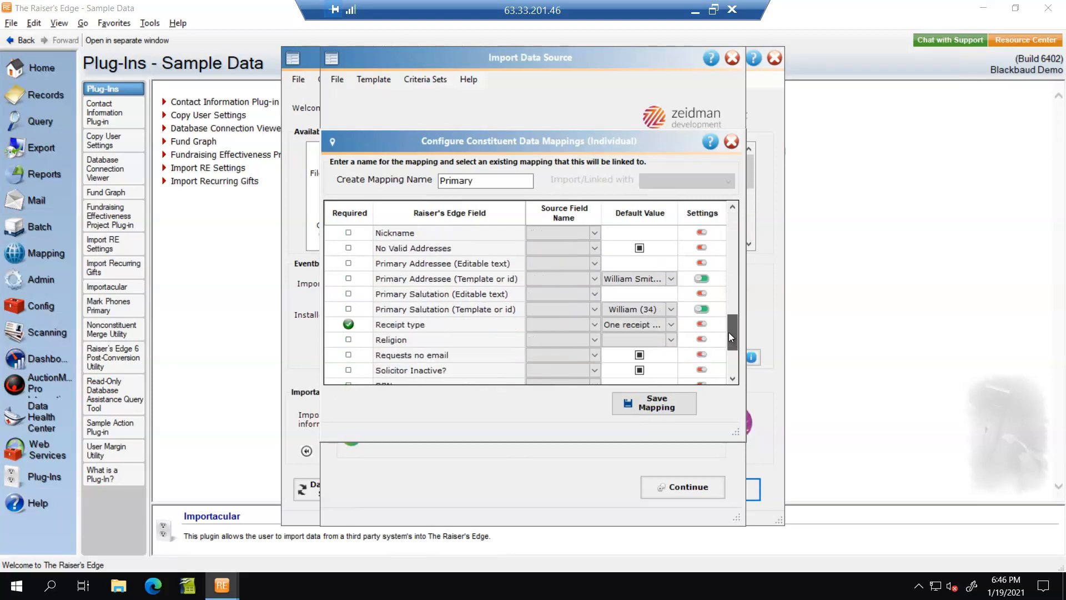
{"action": "left_click", "coordinate": [703, 309]}
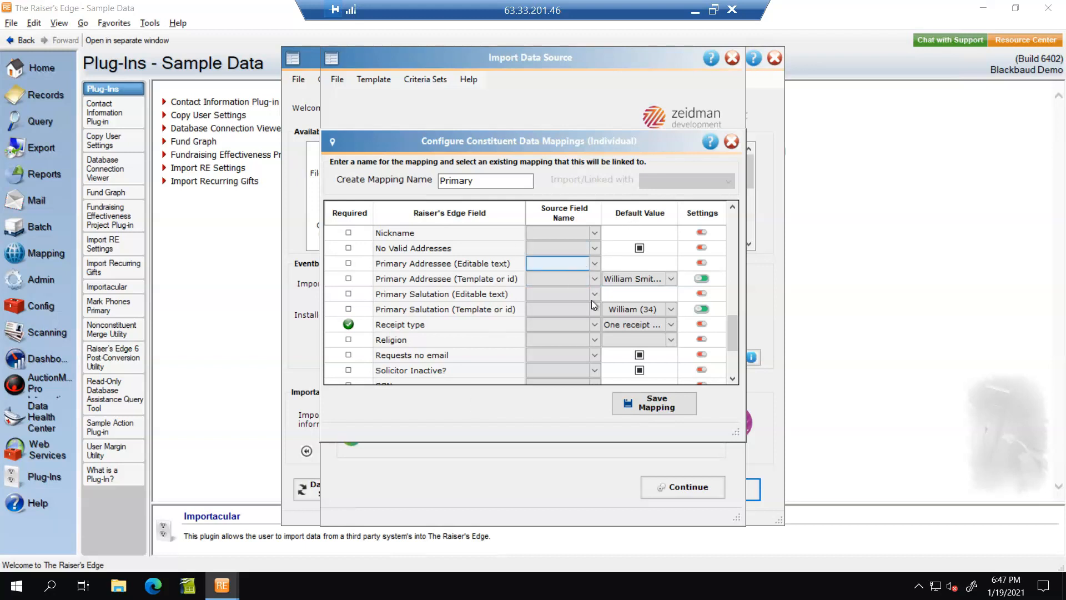
{"action": "left_click_drag", "start_coordinate": [734, 341], "coordinate": [731, 368]}
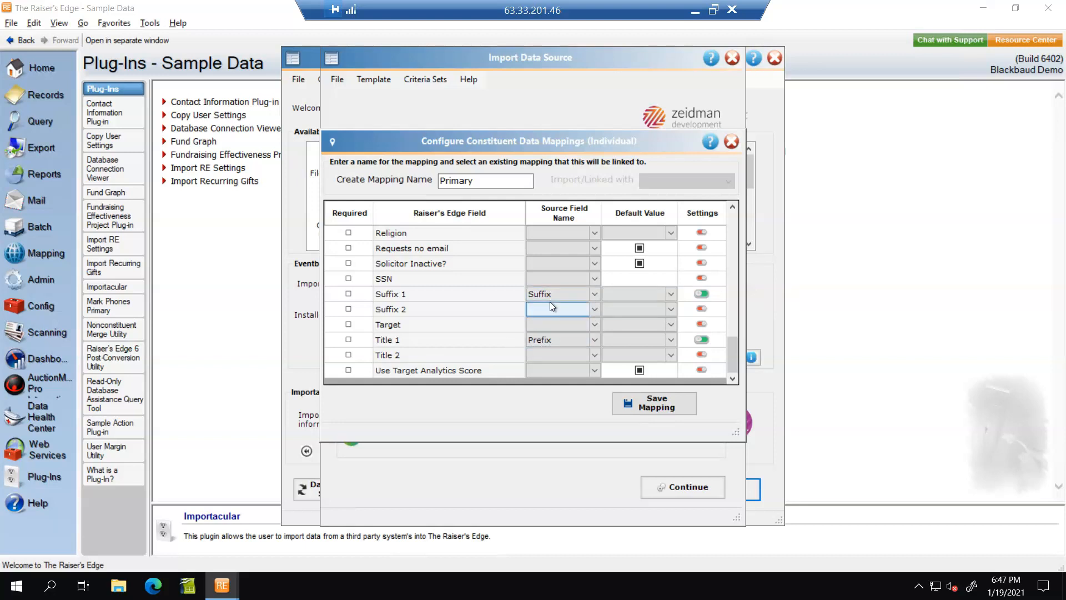
{"action": "left_click_drag", "start_coordinate": [731, 348], "coordinate": [735, 325]}
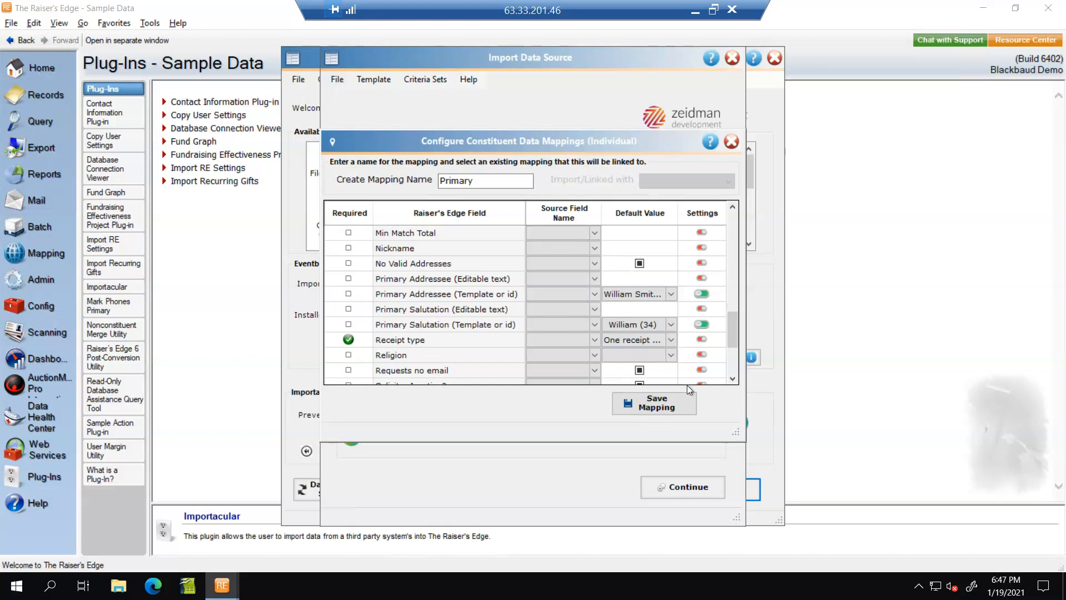
{"action": "left_click", "coordinate": [661, 405]}
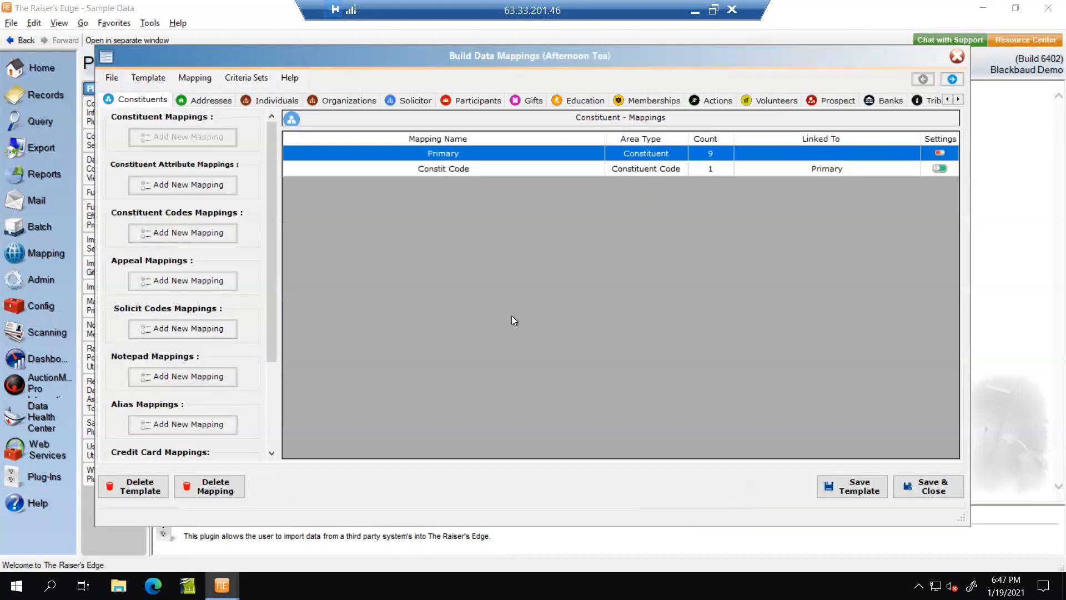
Step: Keep Friend as the Constit Code mapping's default code and save it
{"action": "double_click", "coordinate": [454, 168]}
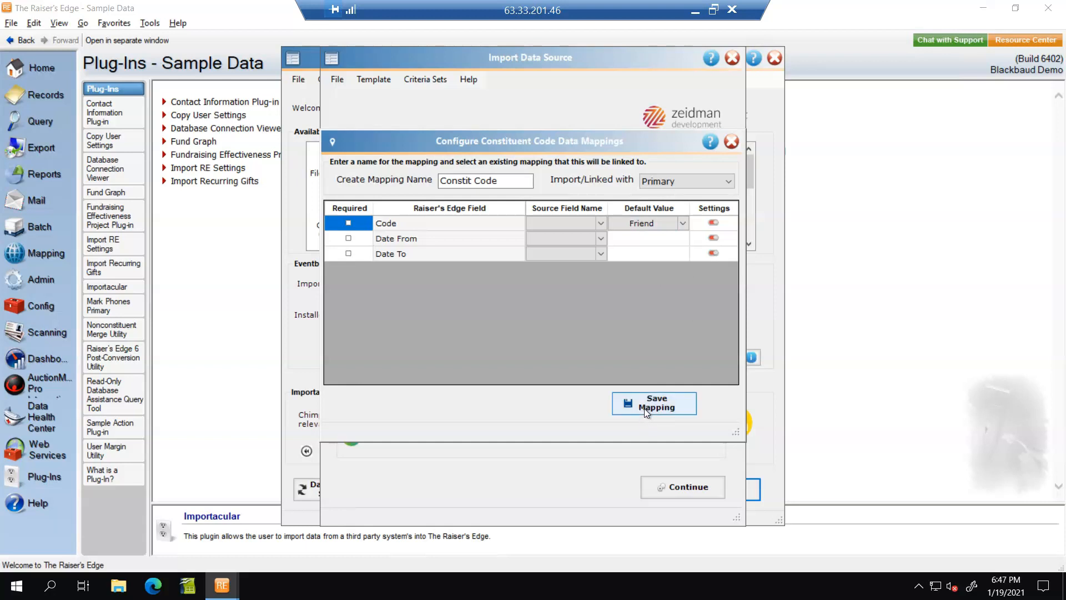
{"action": "left_click", "coordinate": [682, 223]}
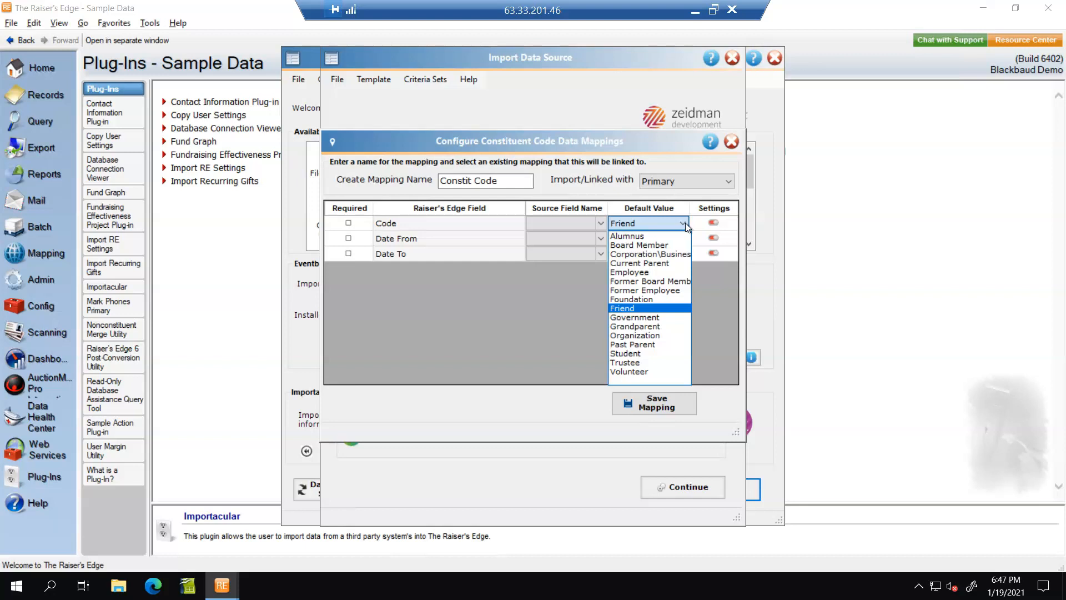
{"action": "left_click", "coordinate": [685, 222]}
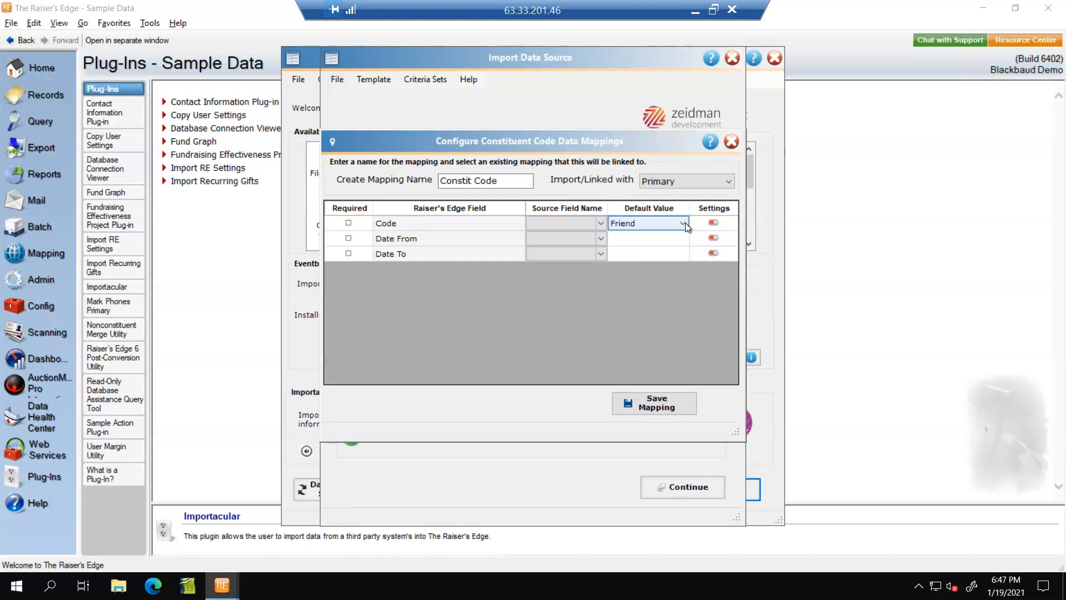
{"action": "left_click", "coordinate": [675, 408]}
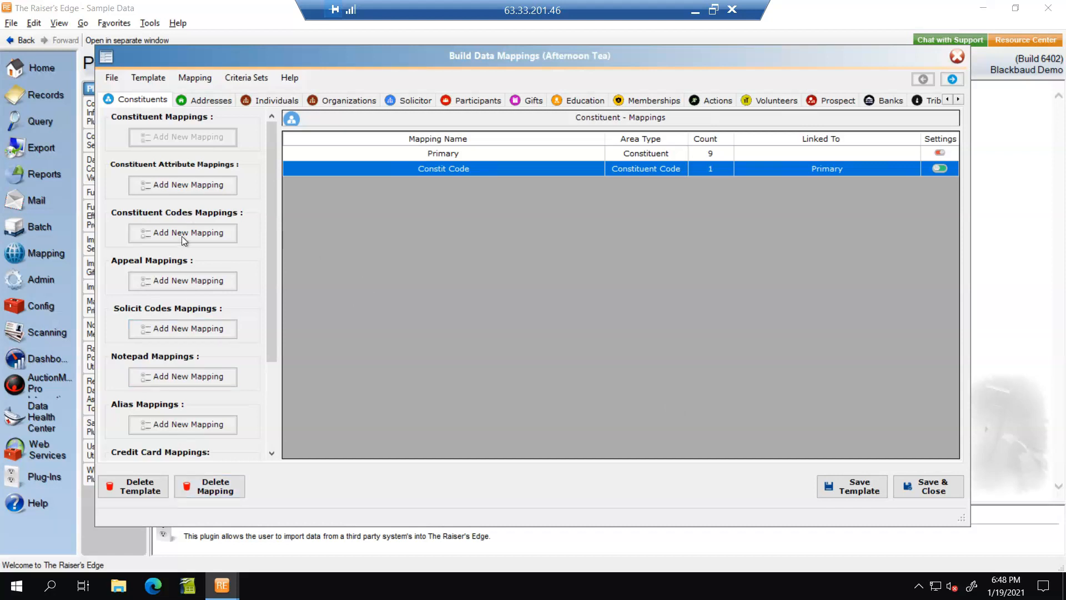
{"action": "left_click", "coordinate": [213, 102]}
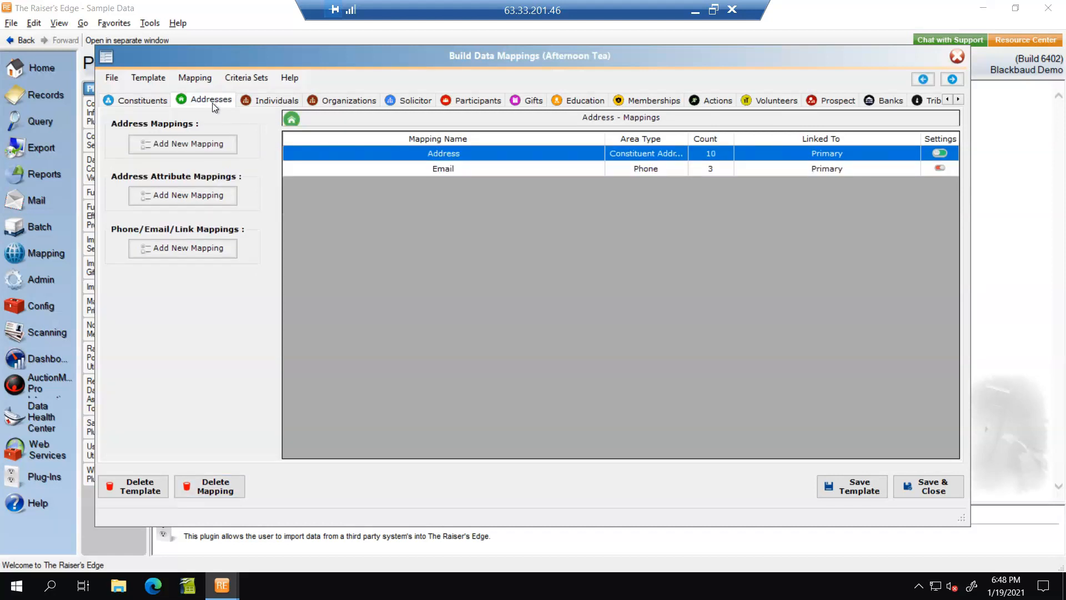
Step: Review the Address mapping's Home address, city, state and ZIP sources, then save it
{"action": "double_click", "coordinate": [451, 156]}
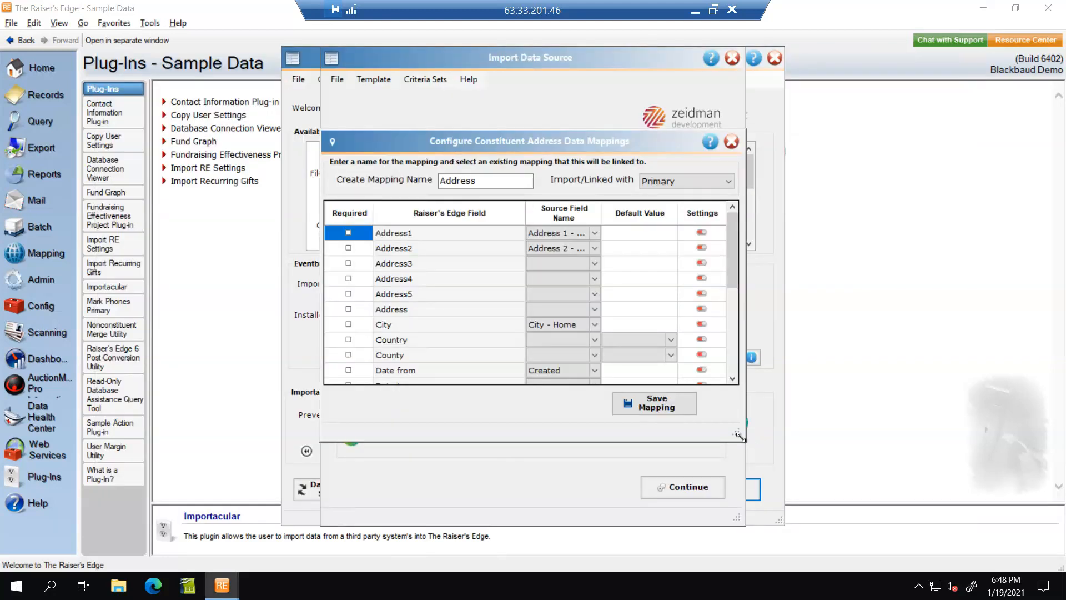
{"action": "left_click_drag", "start_coordinate": [738, 435], "coordinate": [987, 498]}
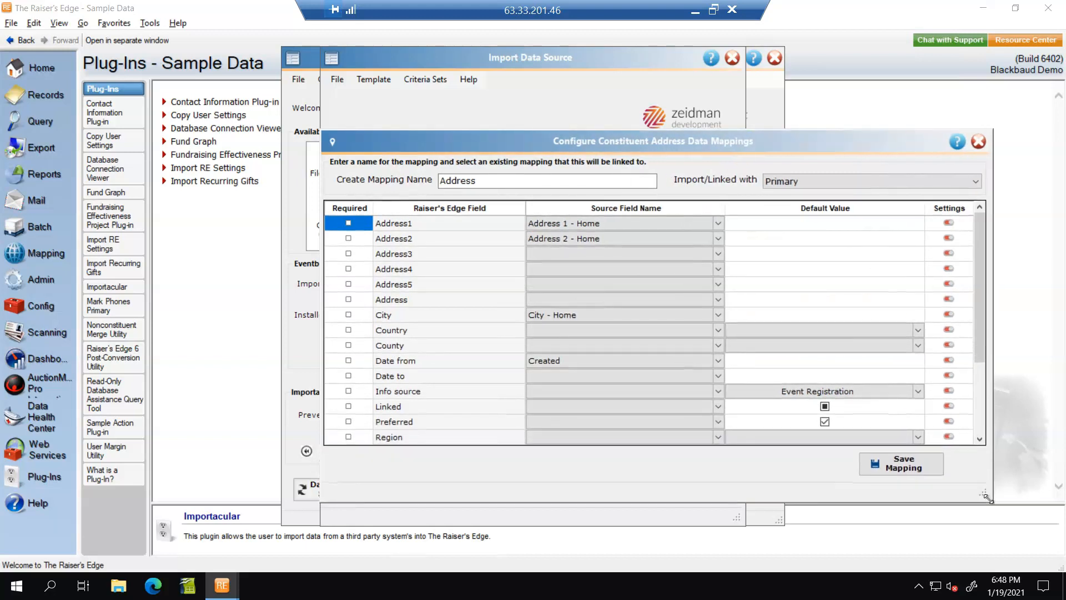
{"action": "left_click", "coordinate": [718, 223]}
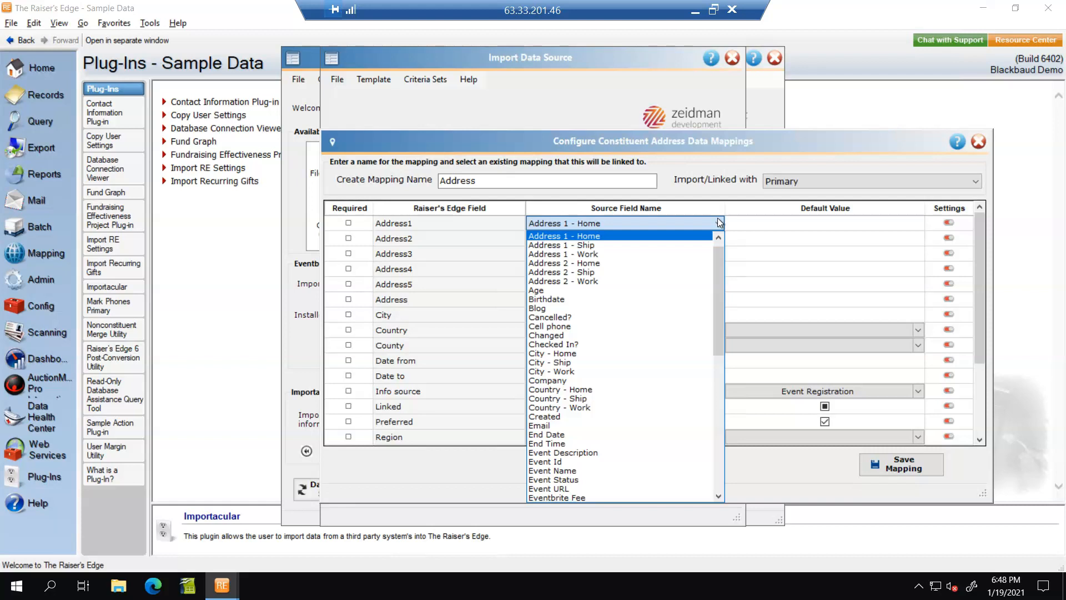
{"action": "left_click", "coordinate": [718, 223]}
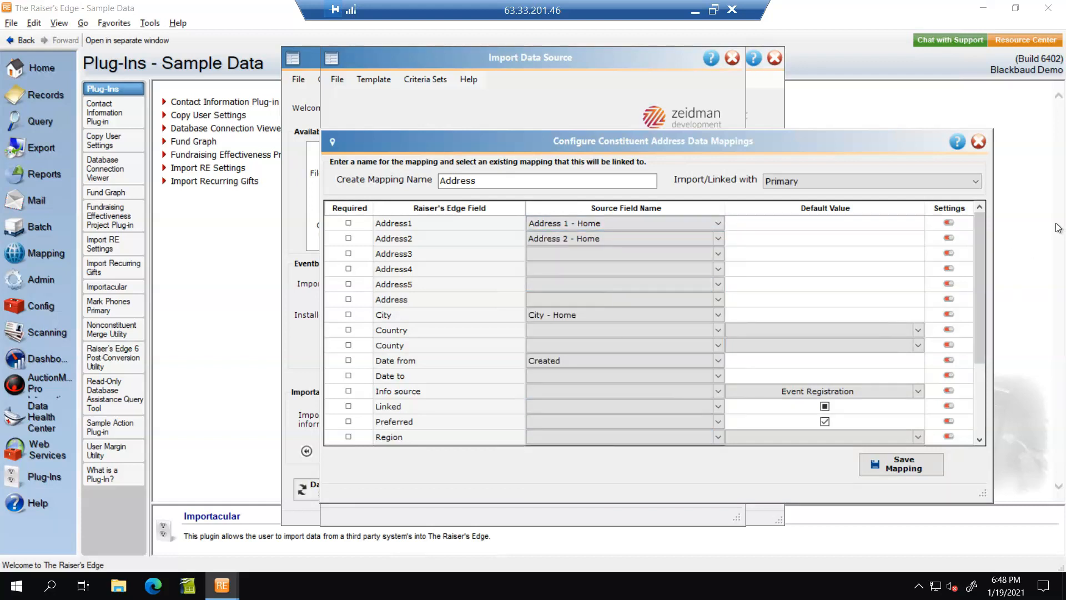
{"action": "scroll", "coordinate": [977, 288], "scroll_direction": "down", "scroll_amount": 3}
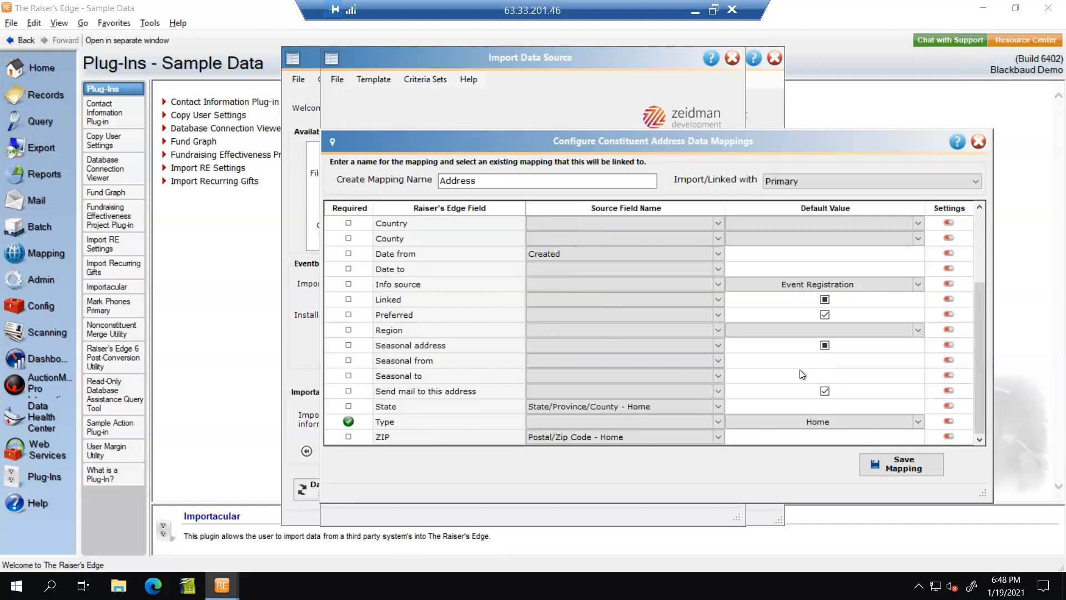
{"action": "left_click", "coordinate": [581, 439]}
{"action": "left_click", "coordinate": [539, 409]}
{"action": "left_click_drag", "start_coordinate": [978, 399], "coordinate": [977, 284]}
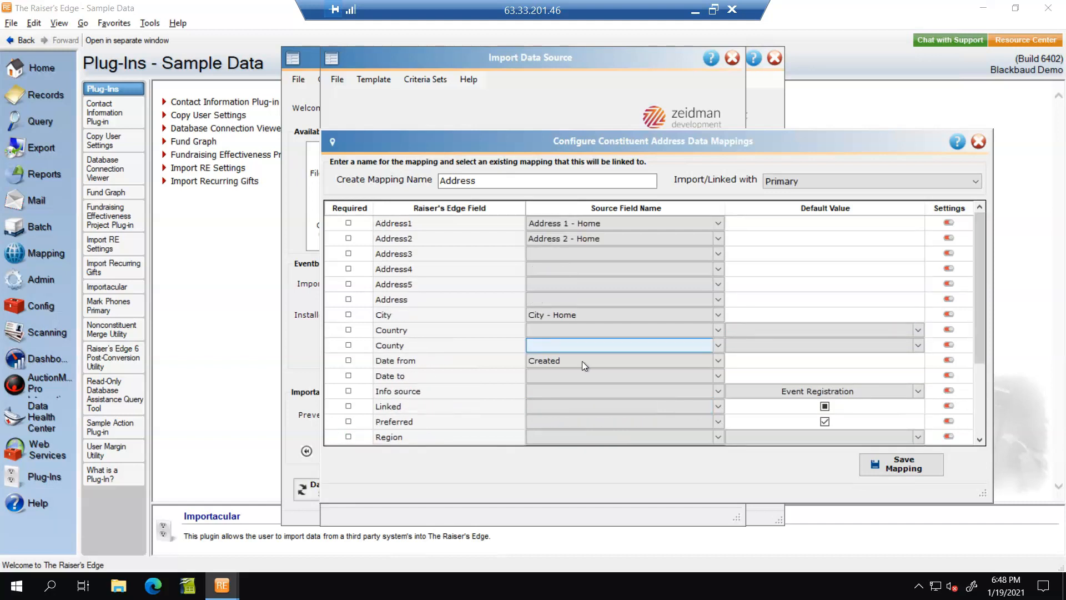
{"action": "left_click", "coordinate": [547, 238]}
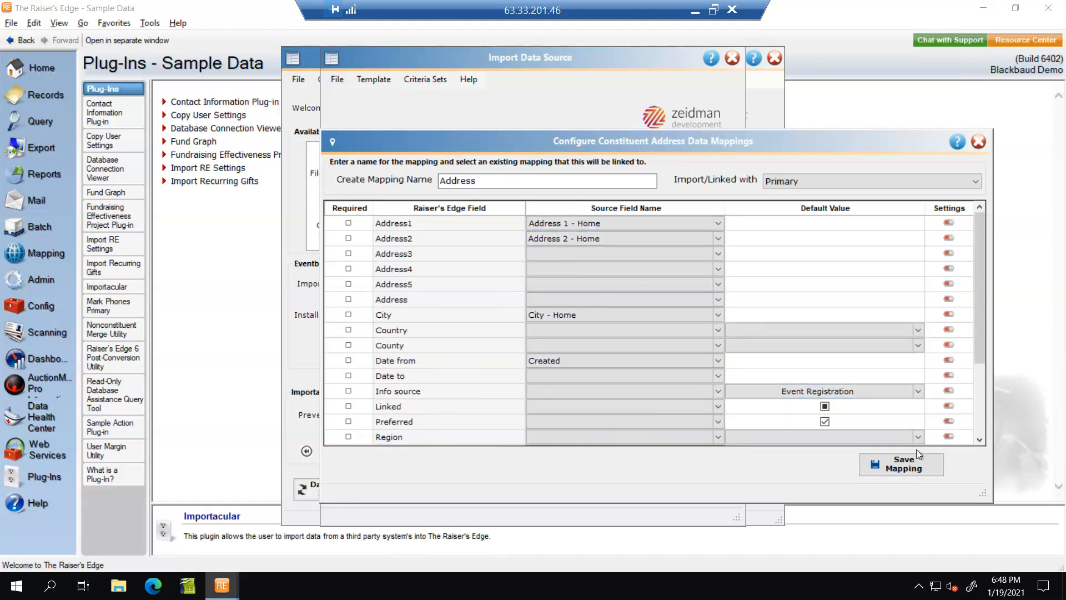
{"action": "left_click", "coordinate": [895, 471]}
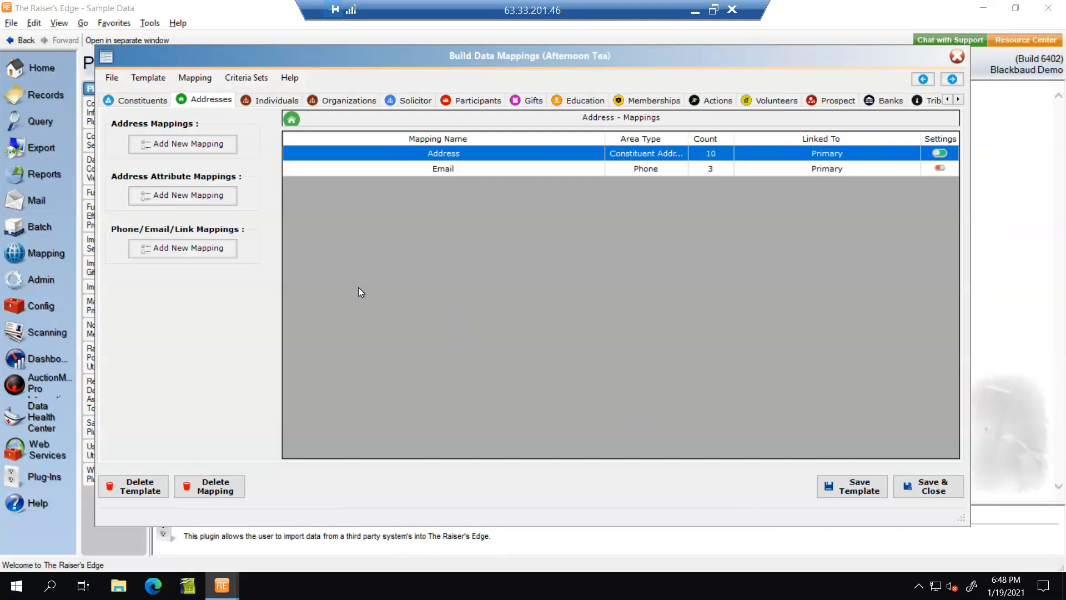
Step: Create an 'Address Work' mapping with Address1 and Address2 from the work address lines
{"action": "left_click", "coordinate": [204, 146]}
{"action": "type", "text": "Address Work"}
{"action": "left_click", "coordinate": [594, 233]}
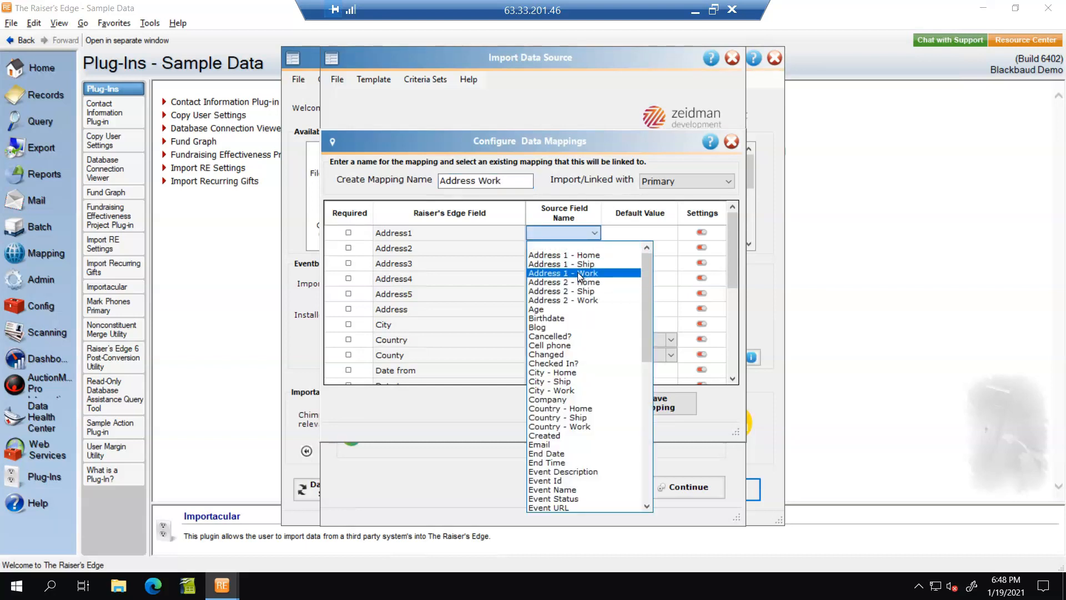
{"action": "left_click", "coordinate": [577, 273]}
{"action": "left_click", "coordinate": [597, 248]}
{"action": "left_click", "coordinate": [596, 248]}
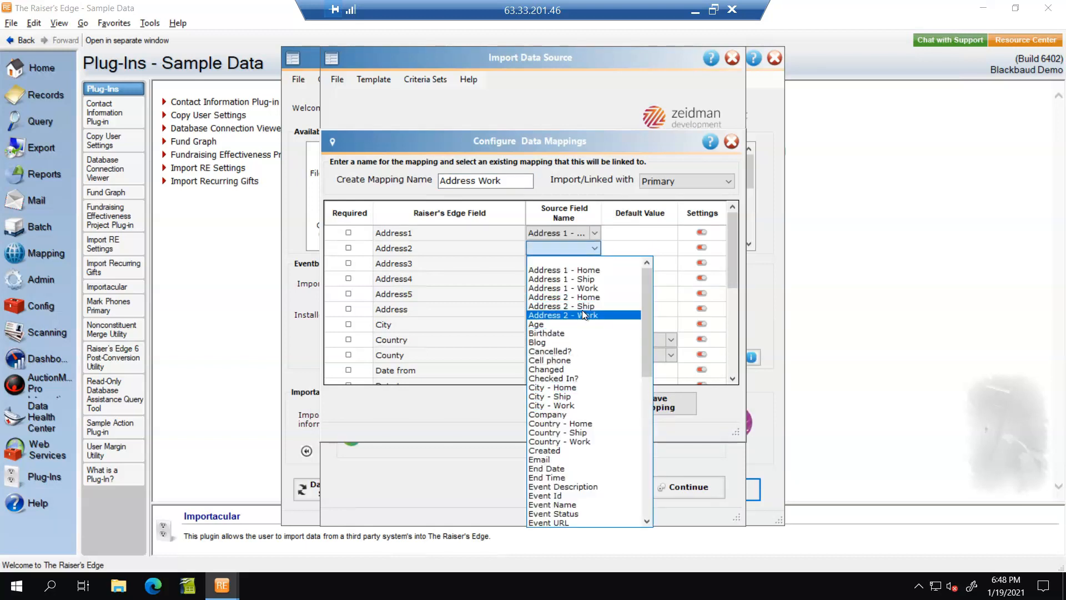
{"action": "left_click", "coordinate": [582, 310]}
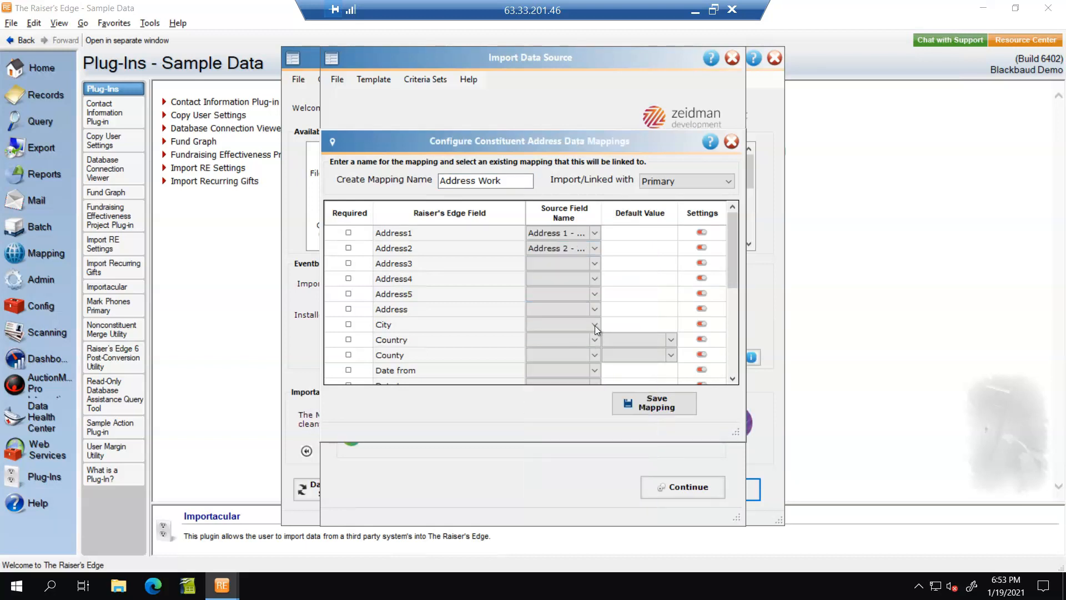
Step: Map City to City - Work and save the Address Work mapping
{"action": "left_click", "coordinate": [595, 325]}
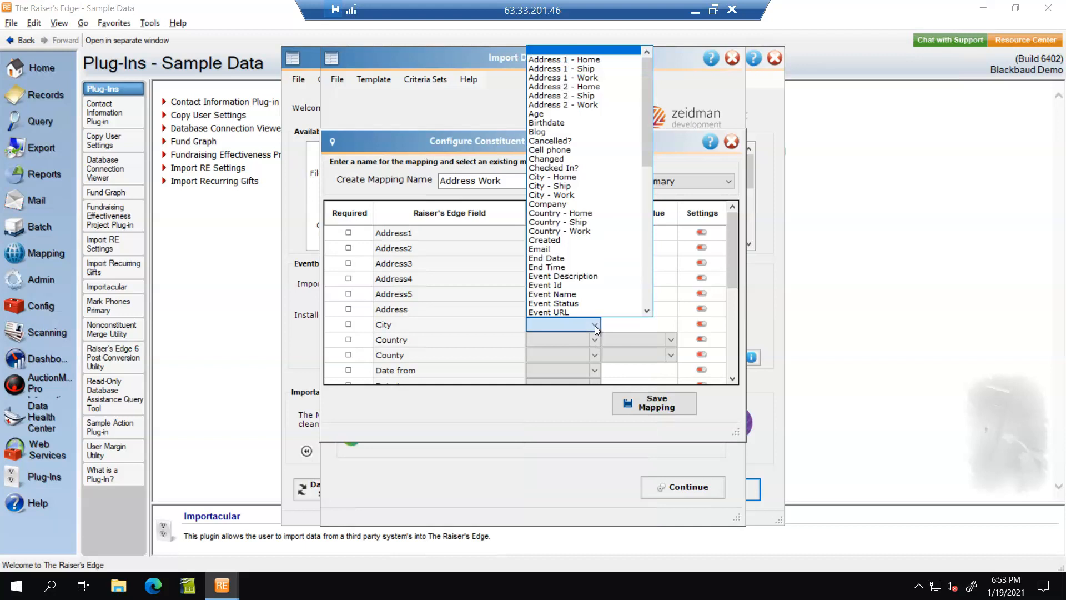
{"action": "left_click", "coordinate": [562, 194]}
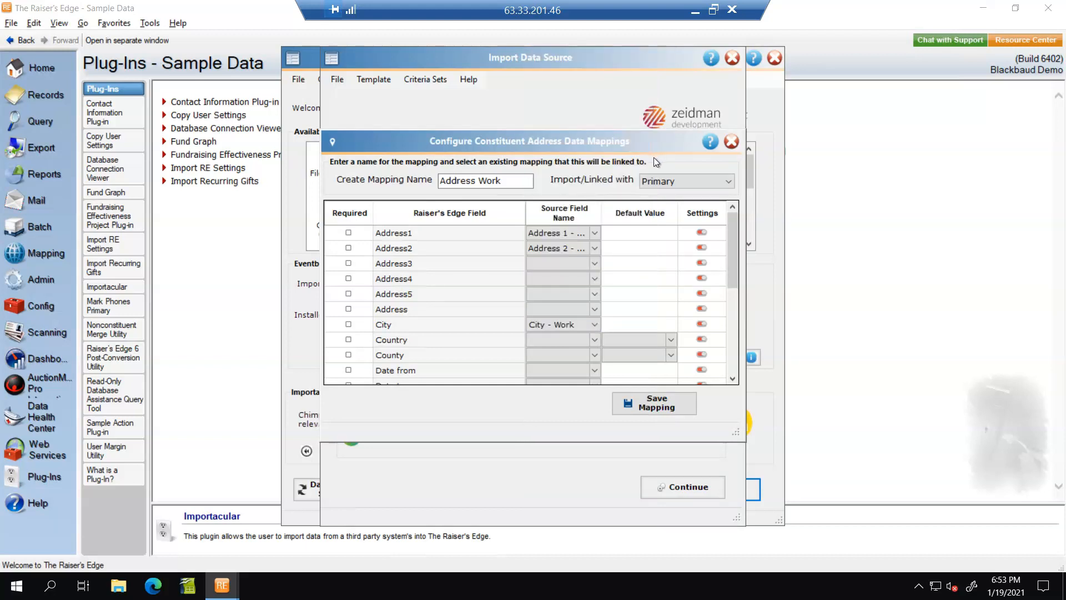
{"action": "left_click_drag", "start_coordinate": [730, 254], "coordinate": [737, 342]}
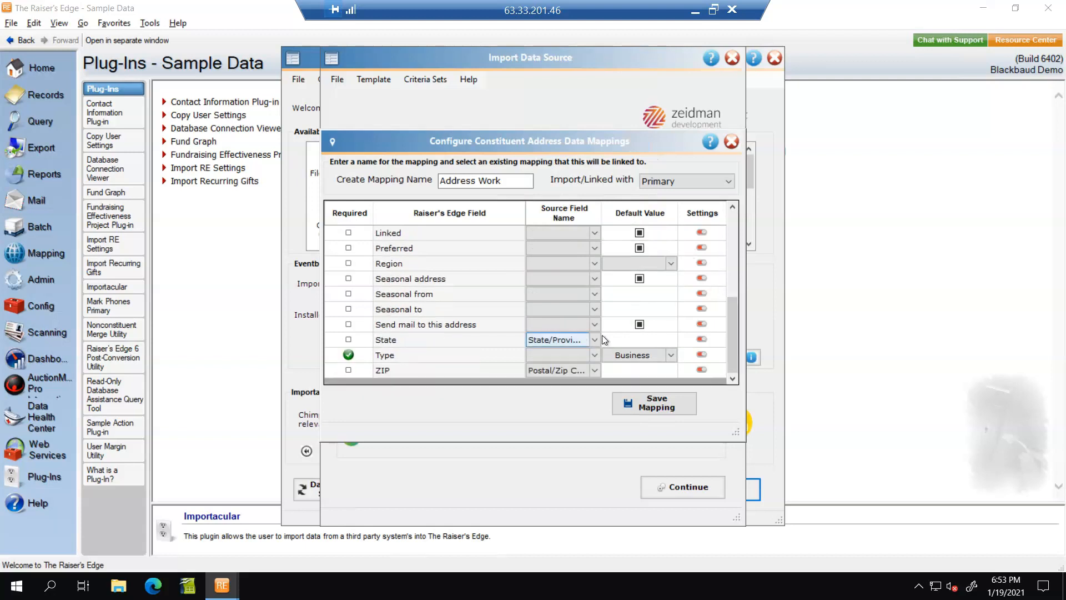
{"action": "left_click_drag", "start_coordinate": [754, 436], "coordinate": [1019, 461]}
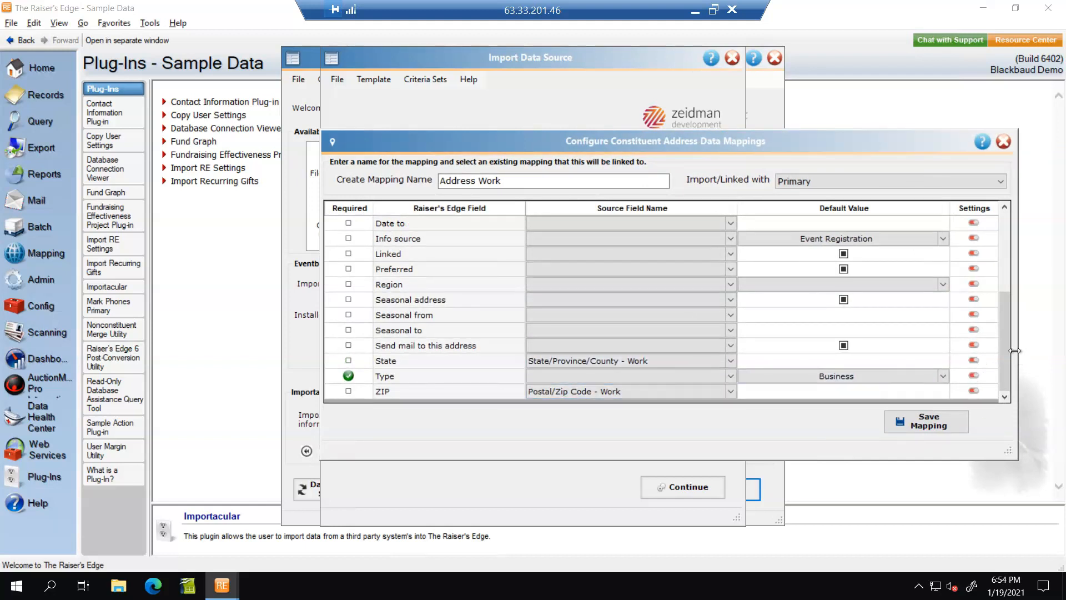
{"action": "scroll", "coordinate": [1000, 344], "scroll_direction": "up", "scroll_amount": 2}
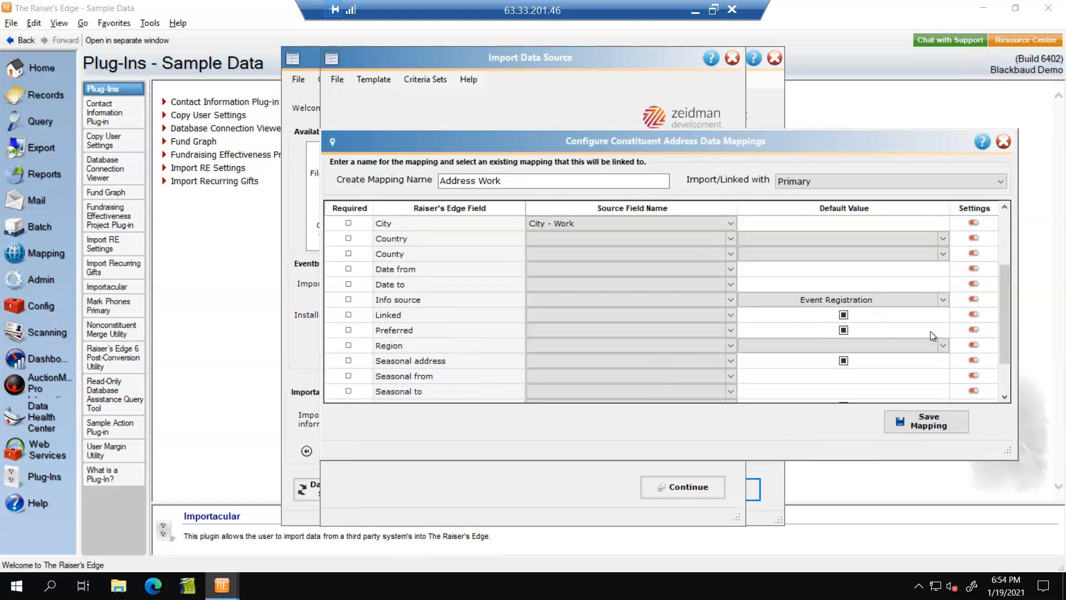
{"action": "left_click", "coordinate": [947, 423]}
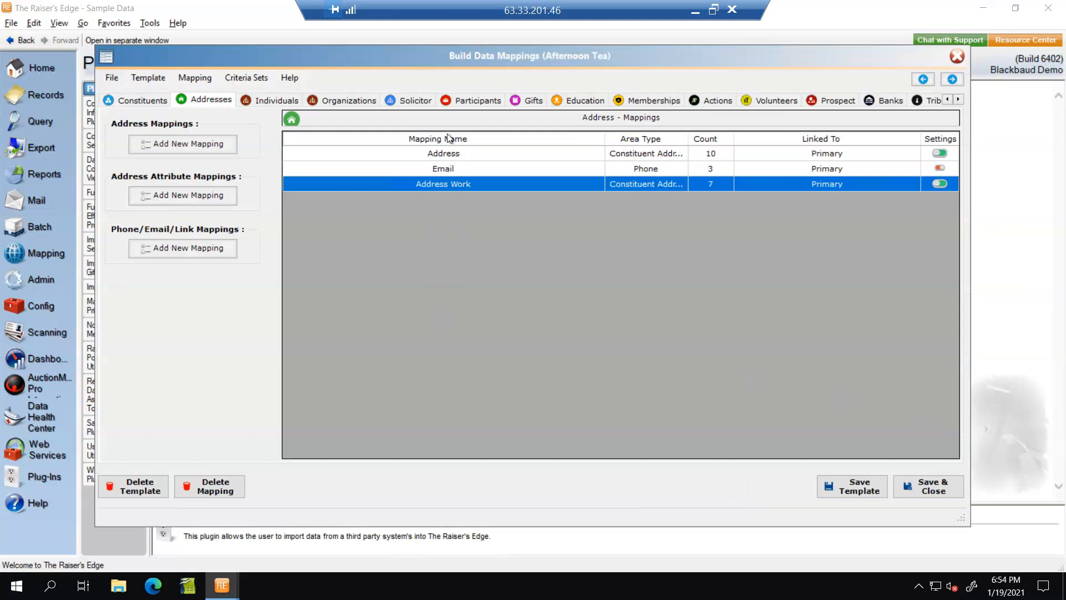
{"action": "double_click", "coordinate": [455, 167]}
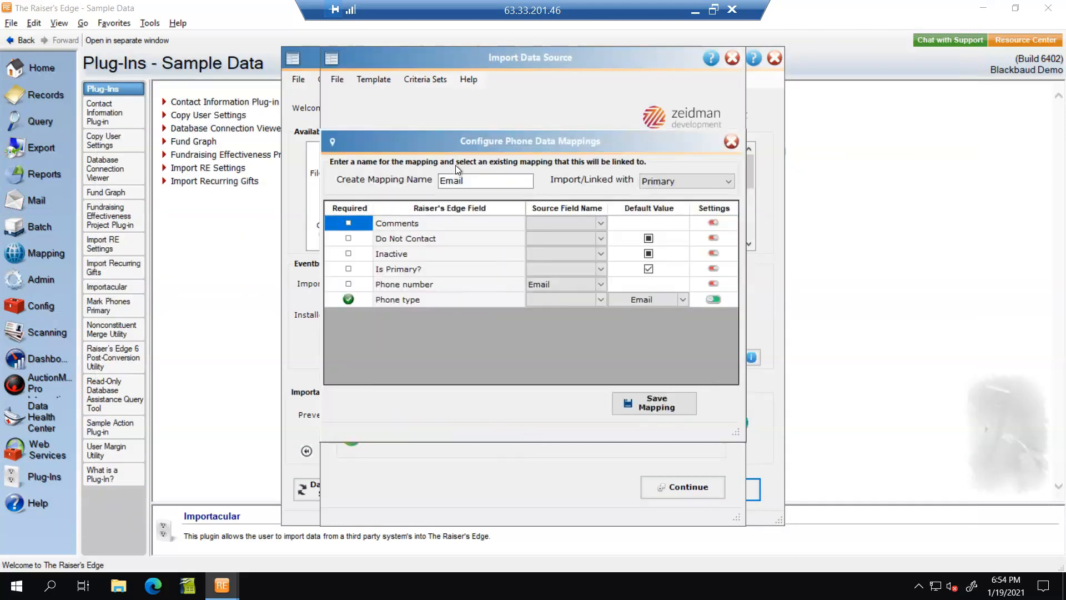
{"action": "left_click", "coordinate": [598, 285]}
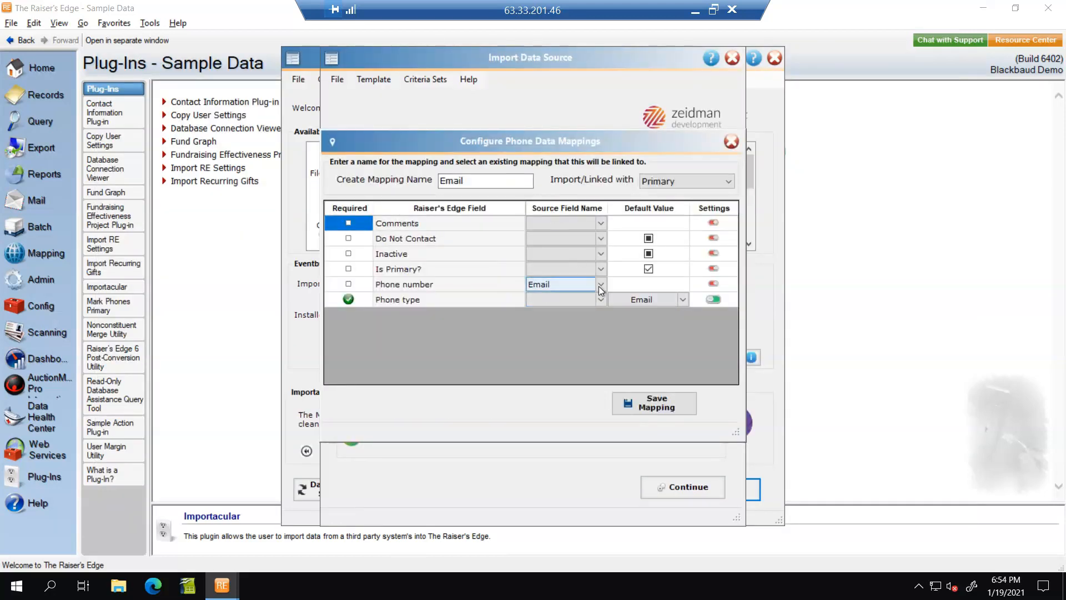
{"action": "left_click", "coordinate": [598, 286]}
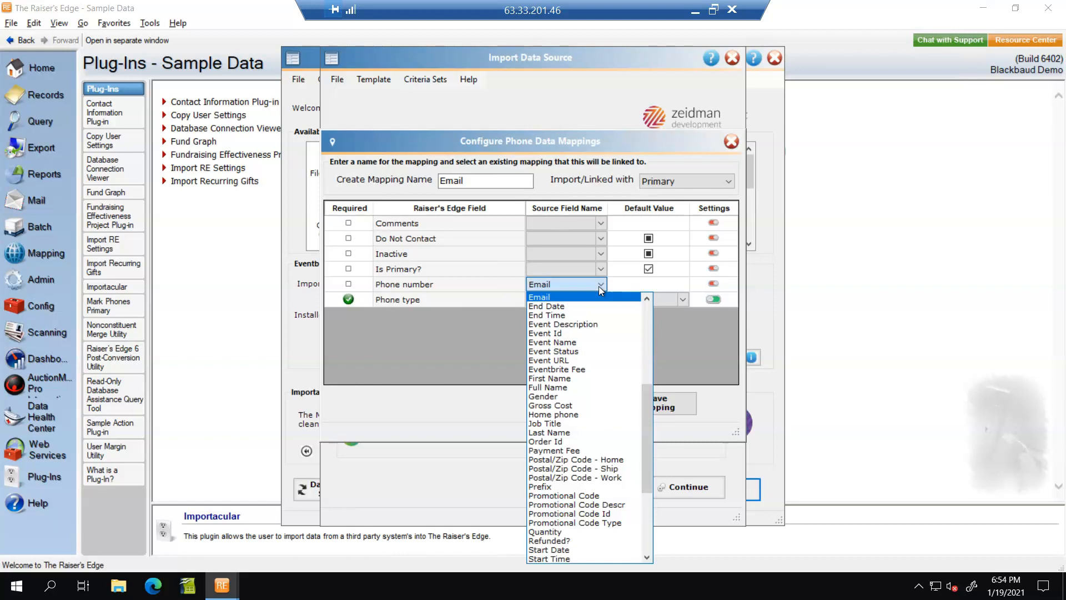
{"action": "left_click", "coordinate": [599, 286]}
{"action": "left_click", "coordinate": [684, 300]}
{"action": "left_click", "coordinate": [683, 301]}
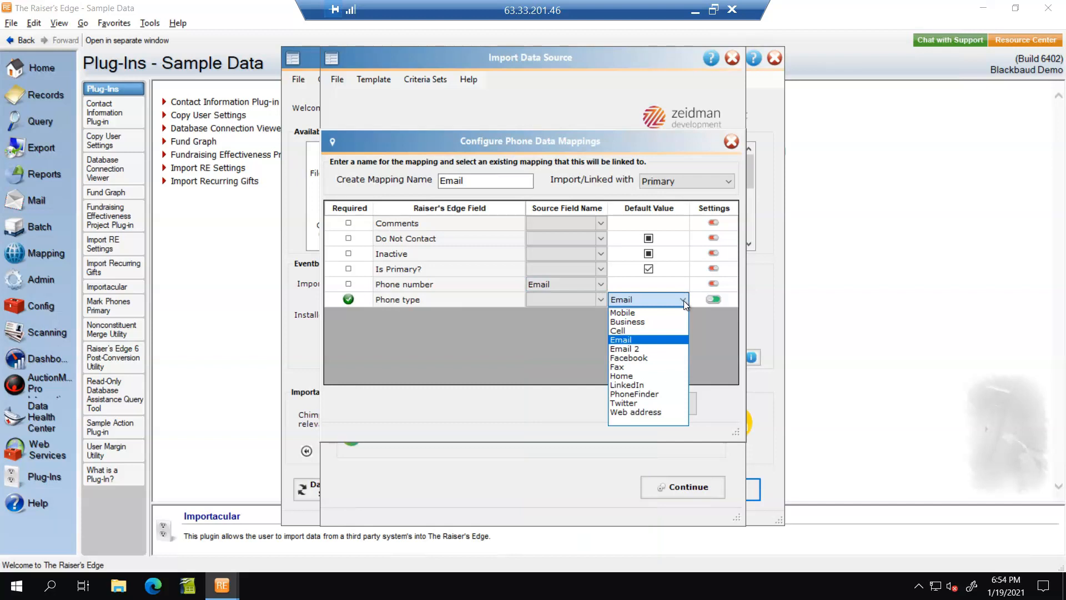
{"action": "left_click", "coordinate": [684, 300]}
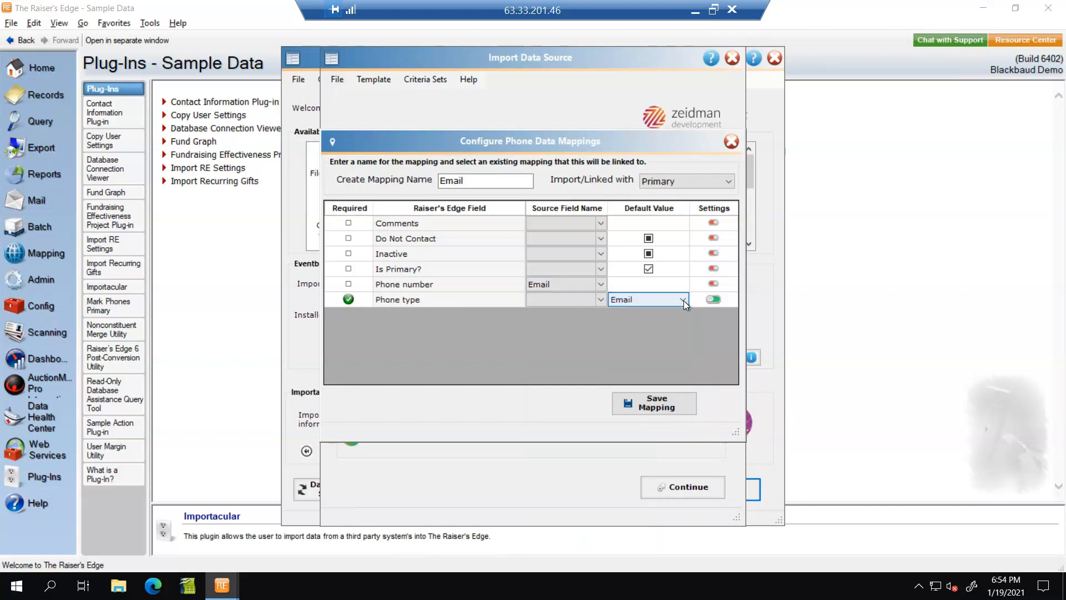
{"action": "left_click", "coordinate": [650, 410]}
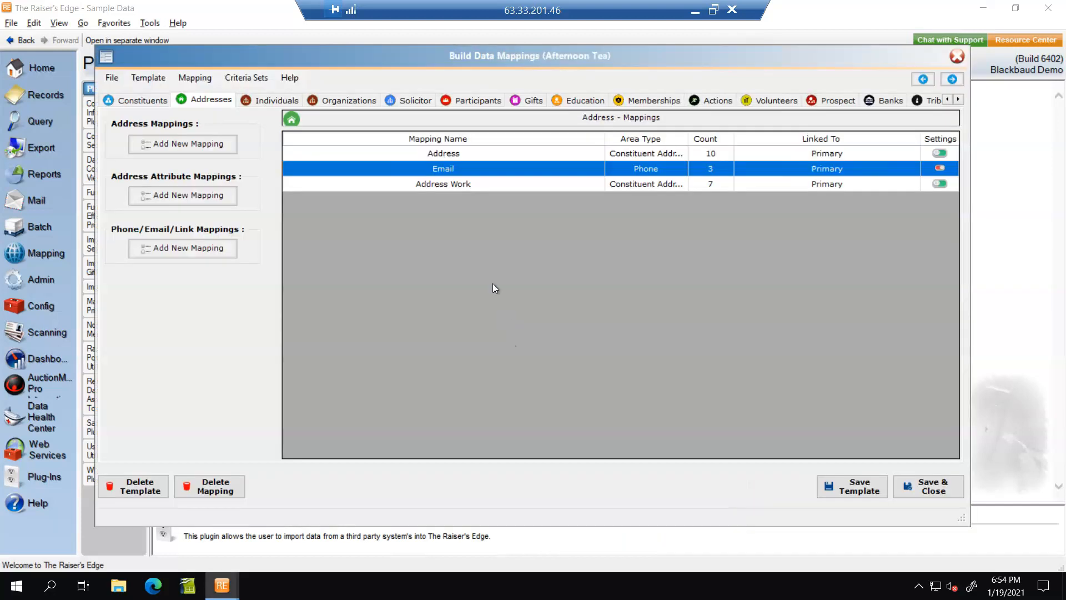
Step: Recheck the Tickets gift mapping's Ticket Price amount and Event appeal, then save it
{"action": "left_click", "coordinate": [541, 100]}
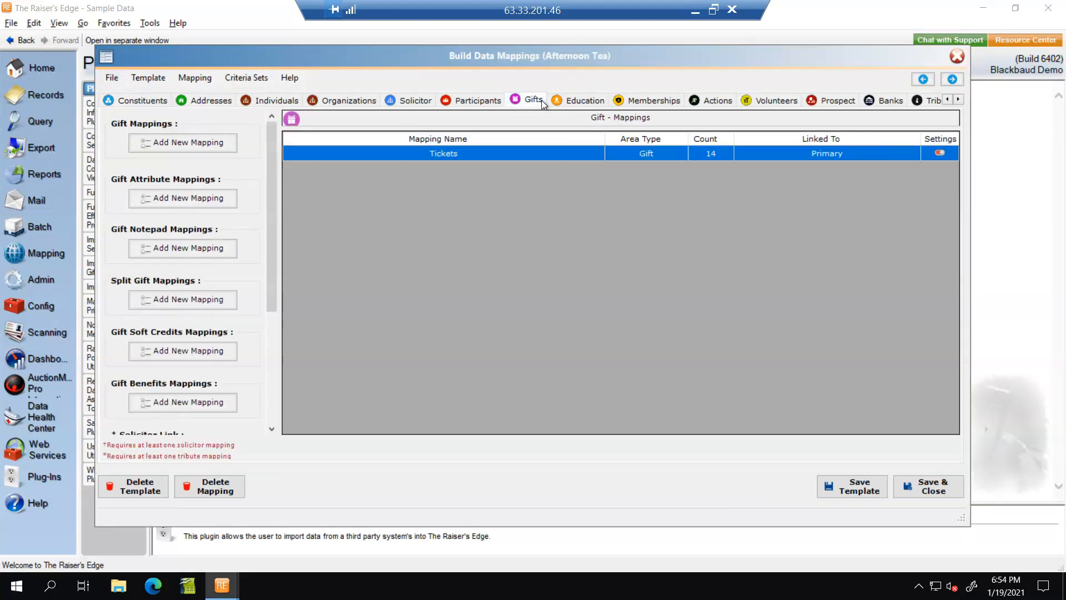
{"action": "double_click", "coordinate": [441, 152]}
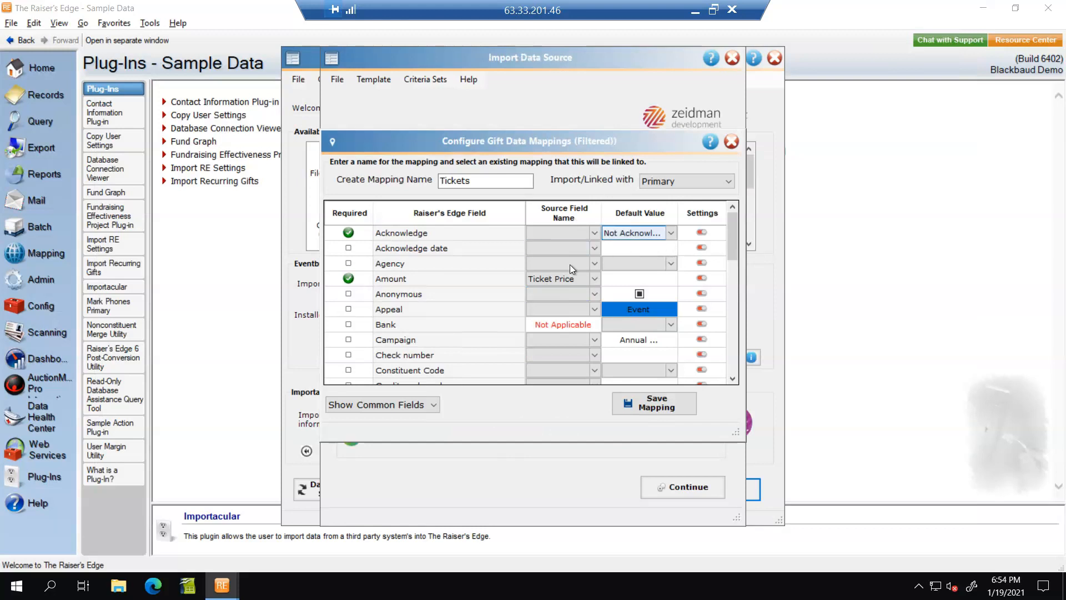
{"action": "left_click", "coordinate": [568, 283]}
{"action": "left_click", "coordinate": [638, 314]}
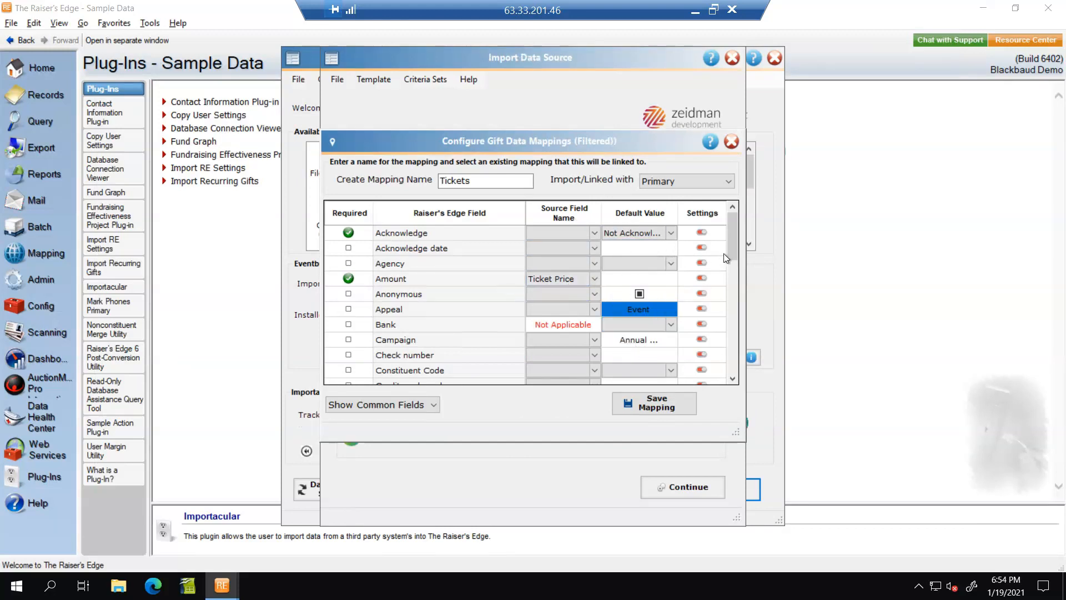
{"action": "scroll", "coordinate": [737, 280], "scroll_direction": "down", "scroll_amount": 7}
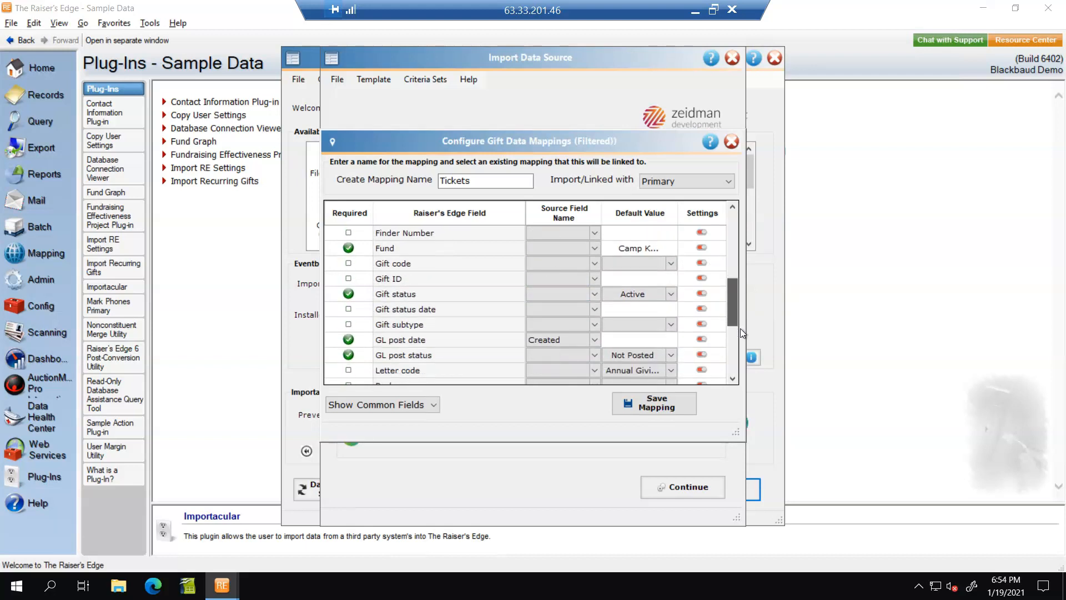
{"action": "scroll", "coordinate": [742, 367], "scroll_direction": "down", "scroll_amount": 2}
{"action": "left_click", "coordinate": [668, 409]}
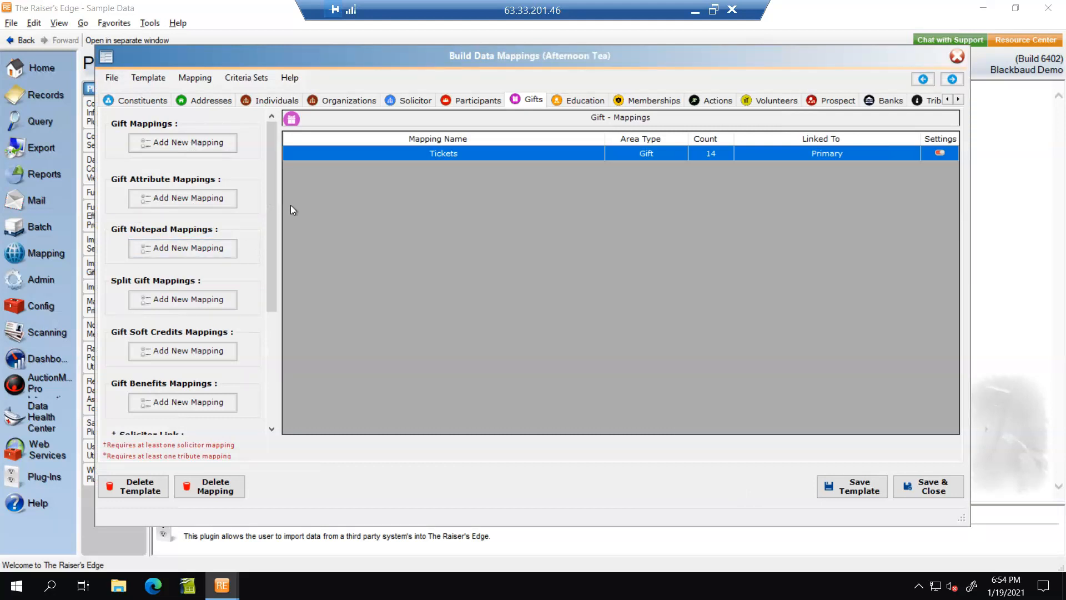
Step: Bring up the template's participant mappings
{"action": "left_click_drag", "start_coordinate": [273, 209], "coordinate": [260, 355]}
{"action": "left_click_drag", "start_coordinate": [284, 273], "coordinate": [299, 113]}
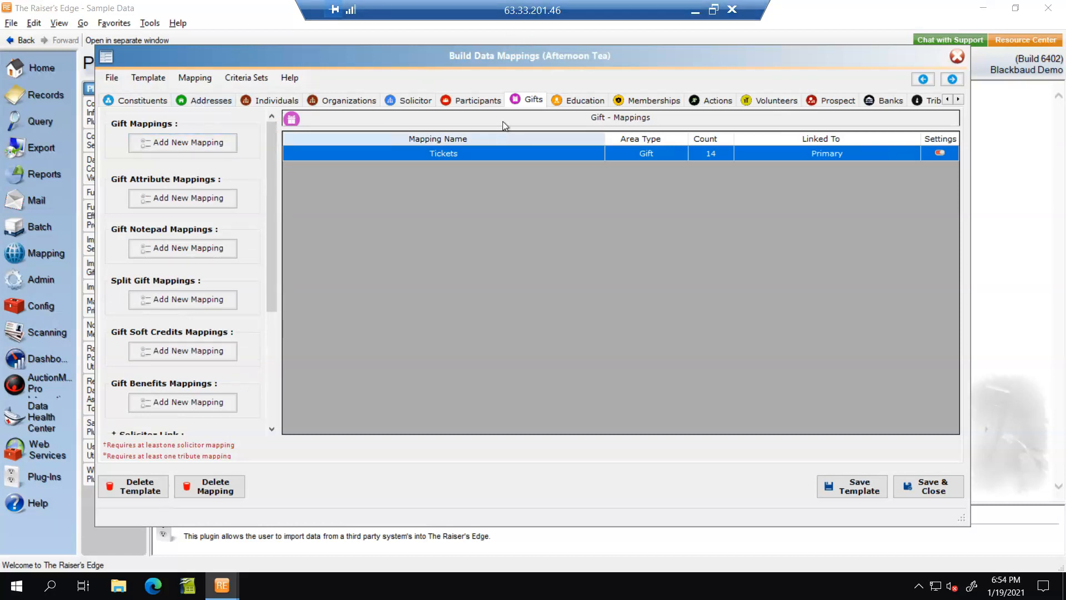
{"action": "left_click", "coordinate": [478, 101]}
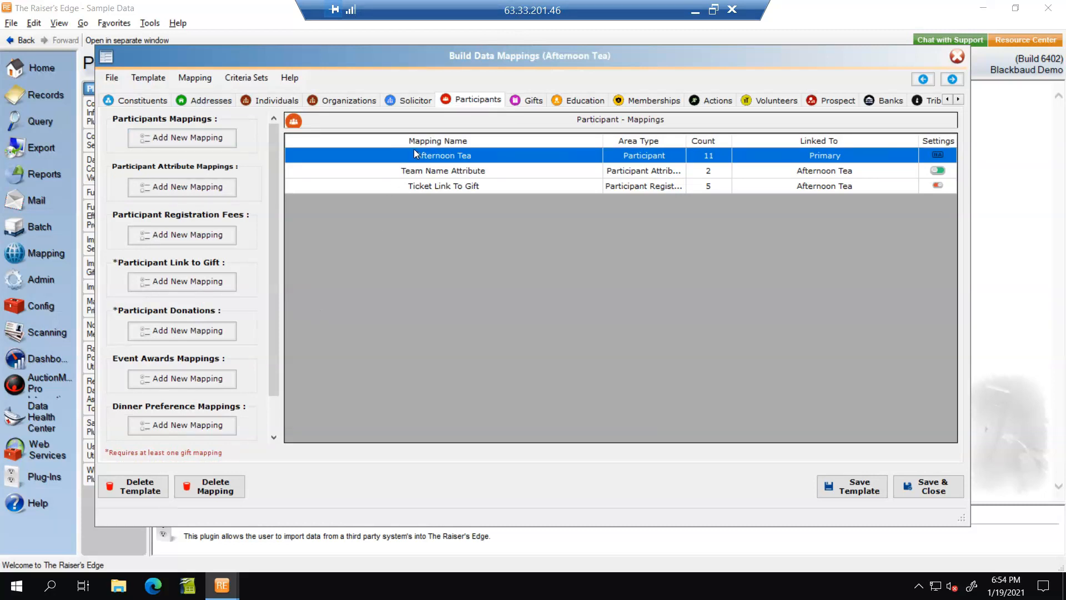
Step: Clear the Discount Type default in the Afternoon Tea participant mapping and save it
{"action": "double_click", "coordinate": [440, 157]}
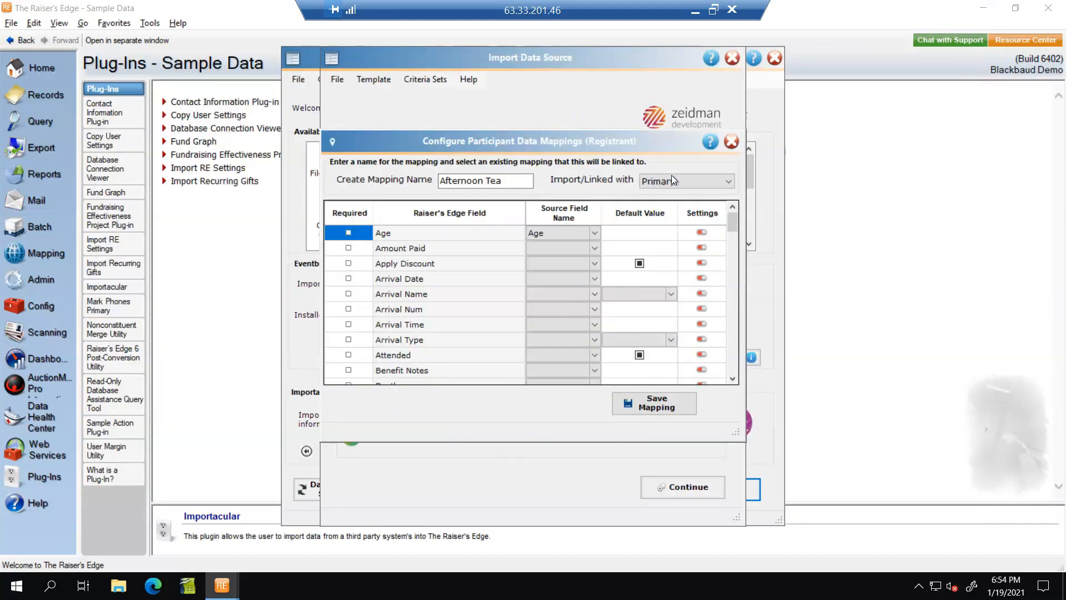
{"action": "left_click_drag", "start_coordinate": [732, 224], "coordinate": [725, 269]}
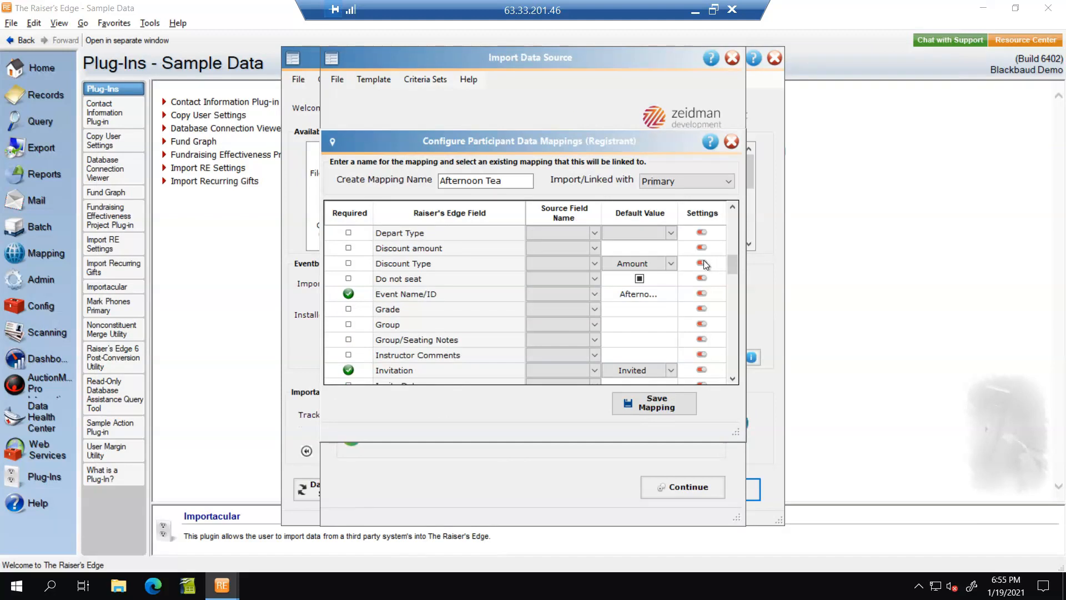
{"action": "left_click", "coordinate": [670, 264]}
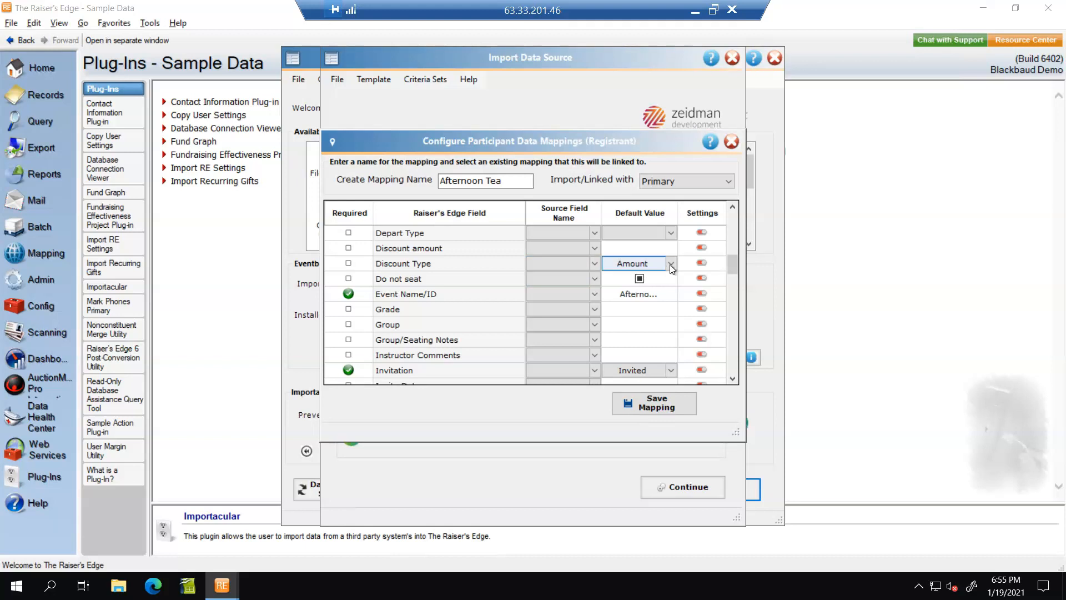
{"action": "left_click", "coordinate": [648, 295]}
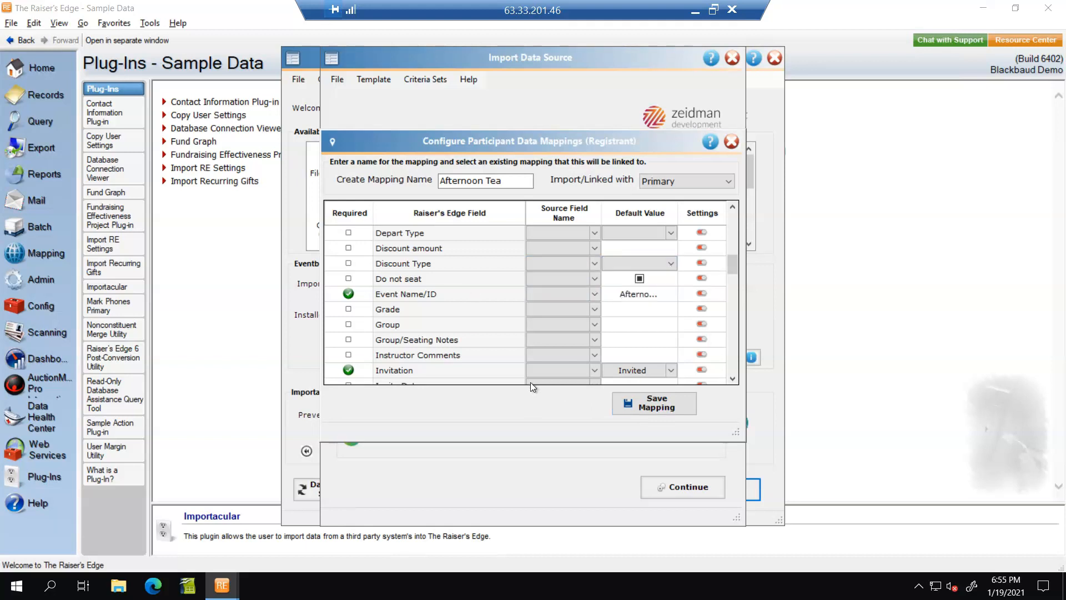
{"action": "left_click_drag", "start_coordinate": [735, 263], "coordinate": [738, 383]}
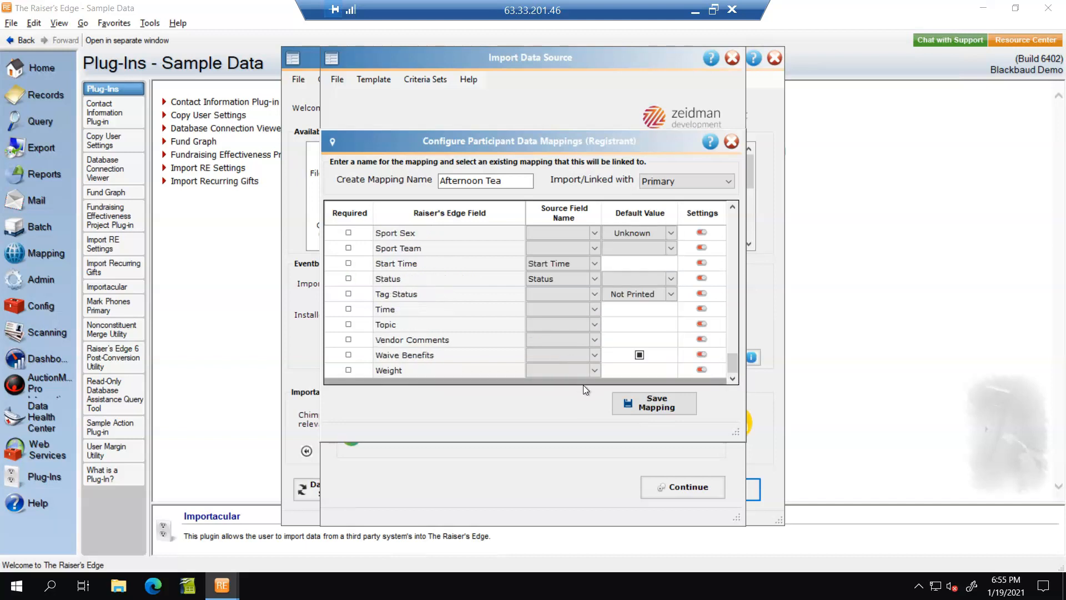
{"action": "left_click", "coordinate": [662, 406]}
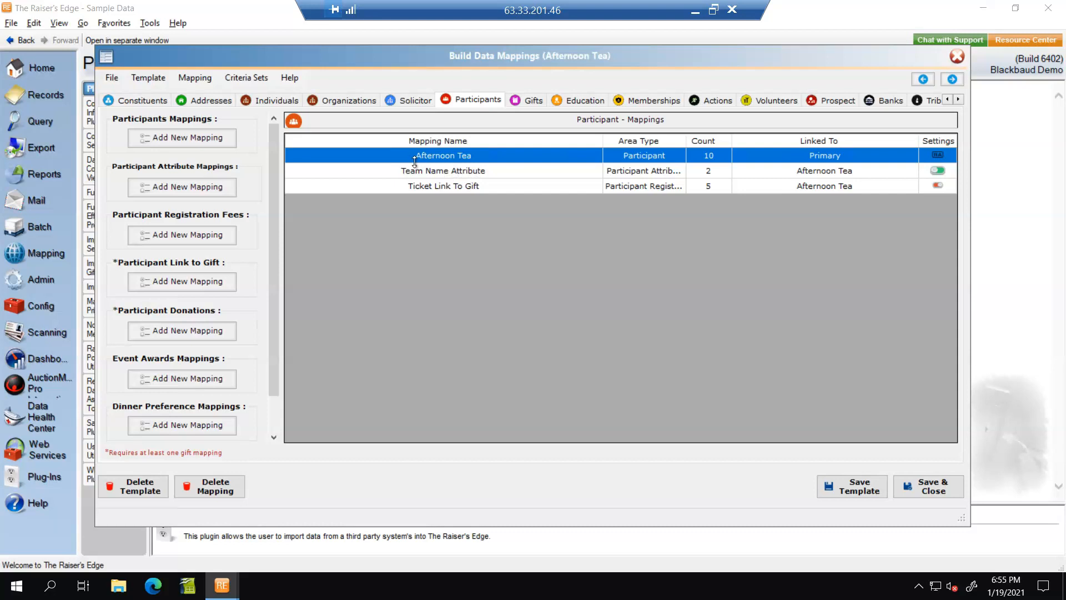
{"action": "left_click", "coordinate": [432, 172]}
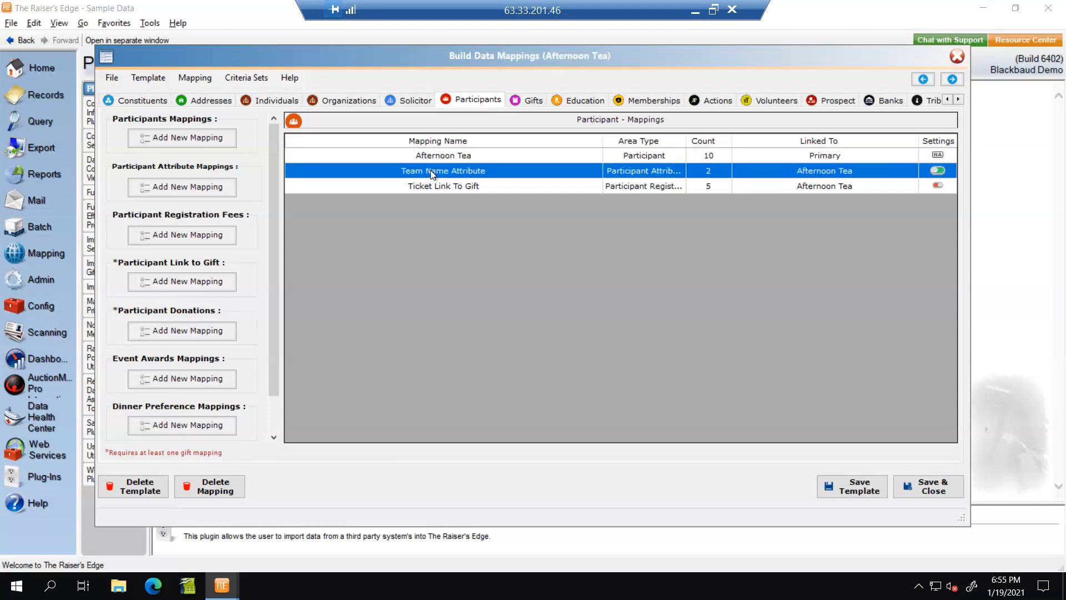
{"action": "left_click", "coordinate": [419, 186]}
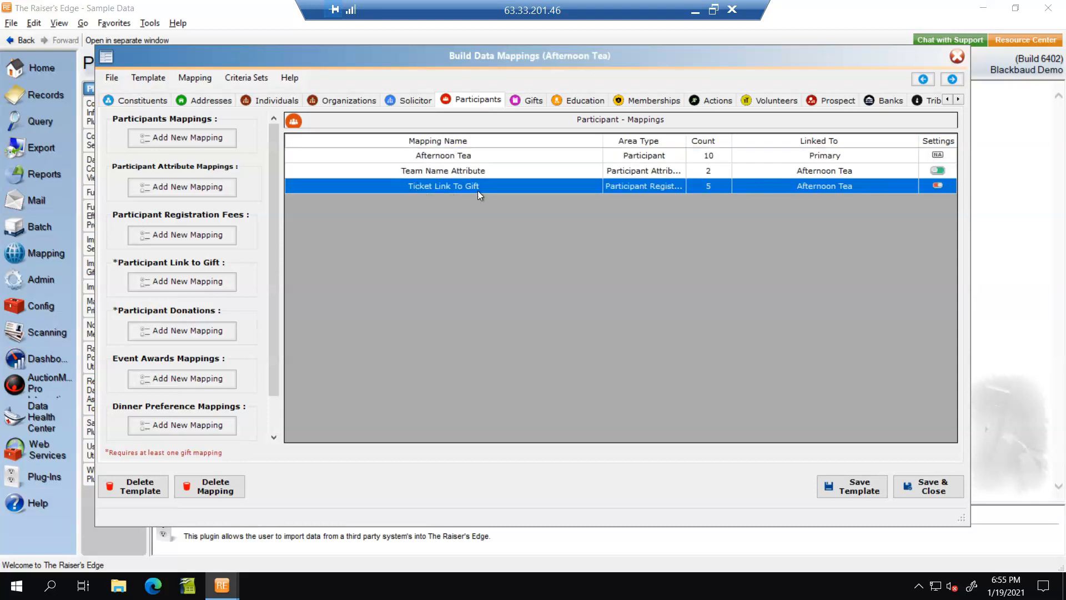
{"action": "double_click", "coordinate": [455, 186]}
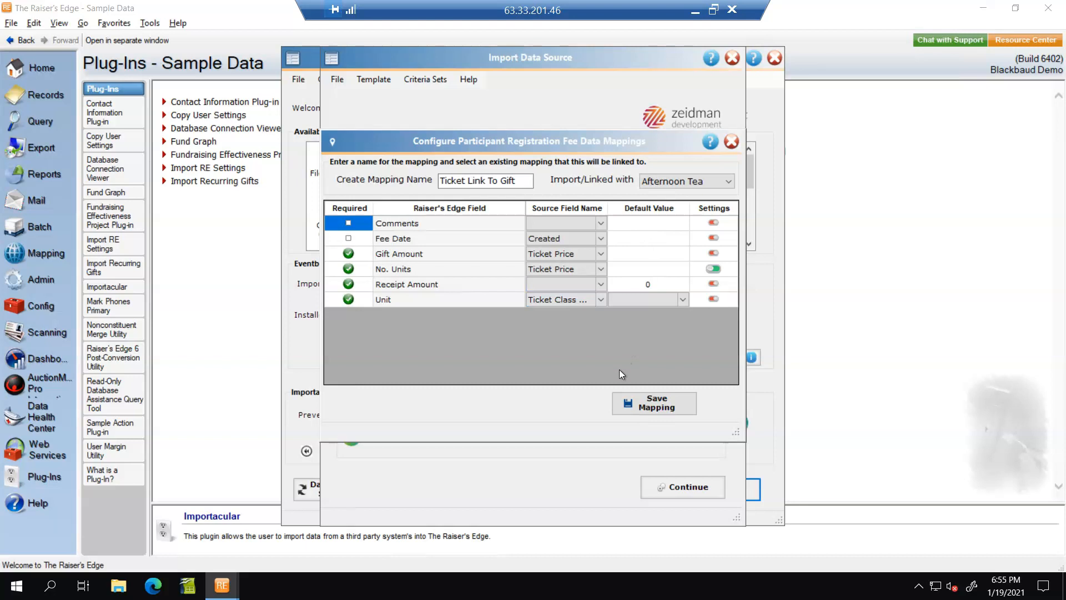
{"action": "left_click", "coordinate": [670, 401]}
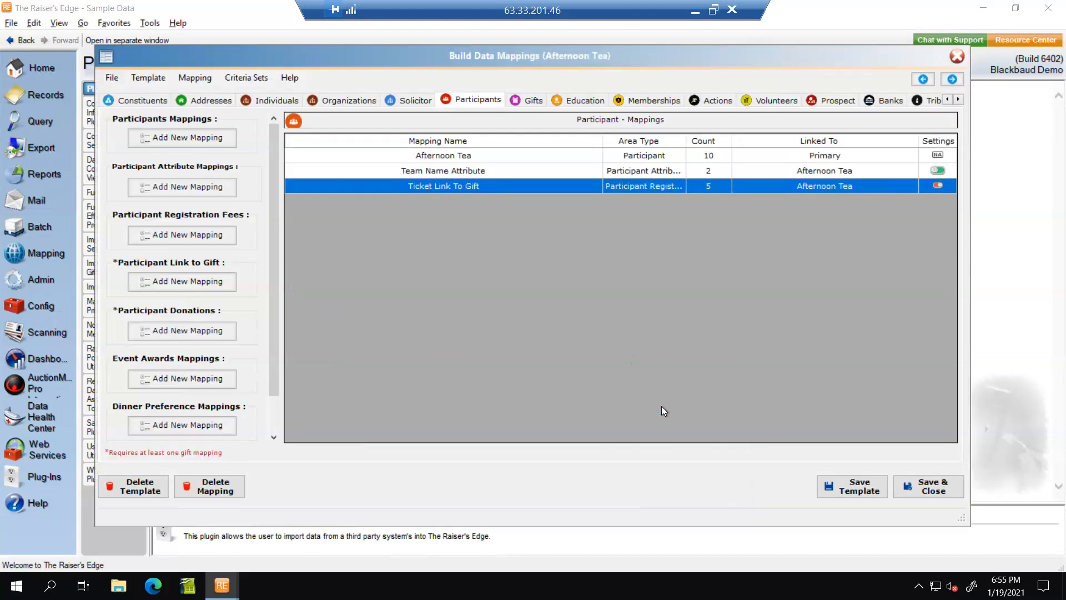
Step: Create the Reg Fee Link mapping with Applied Amount from Ticket Price, linked to the Tickets gift
{"action": "left_click", "coordinate": [196, 277]}
{"action": "left_click", "coordinate": [462, 182]}
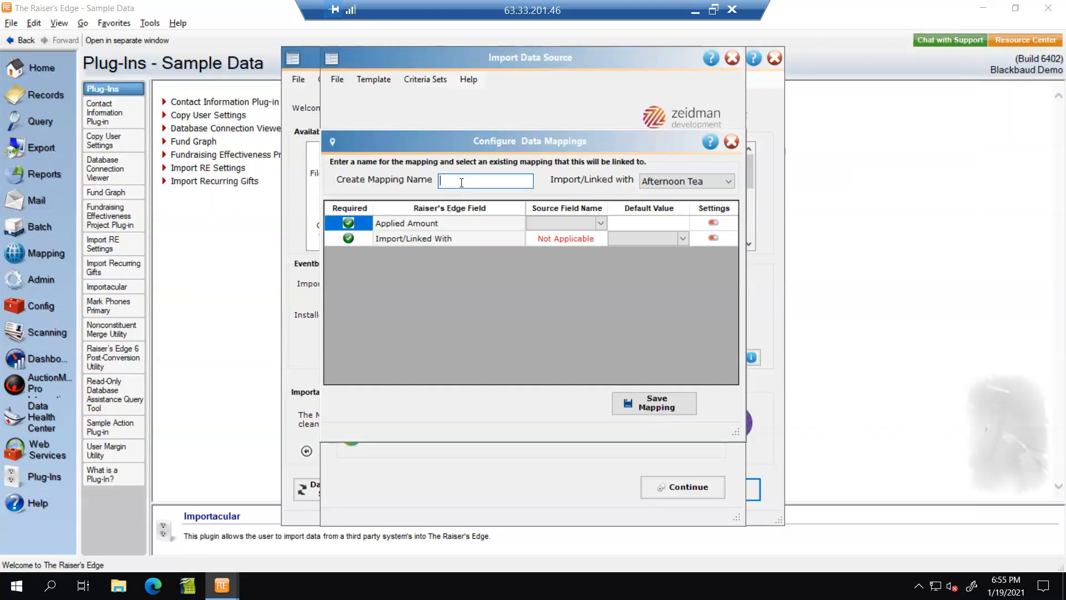
{"action": "type", "text": "Reg Fee LInk"}
{"action": "left_click", "coordinate": [600, 224]}
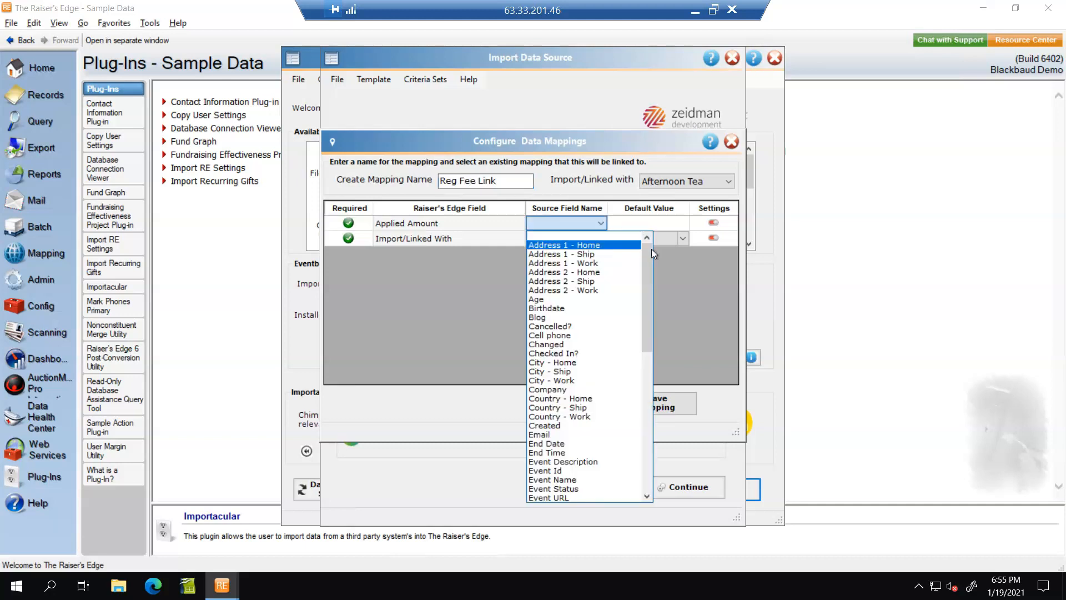
{"action": "scroll", "coordinate": [641, 309], "scroll_direction": "down", "scroll_amount": 3}
{"action": "scroll", "coordinate": [644, 344], "scroll_direction": "down", "scroll_amount": 8}
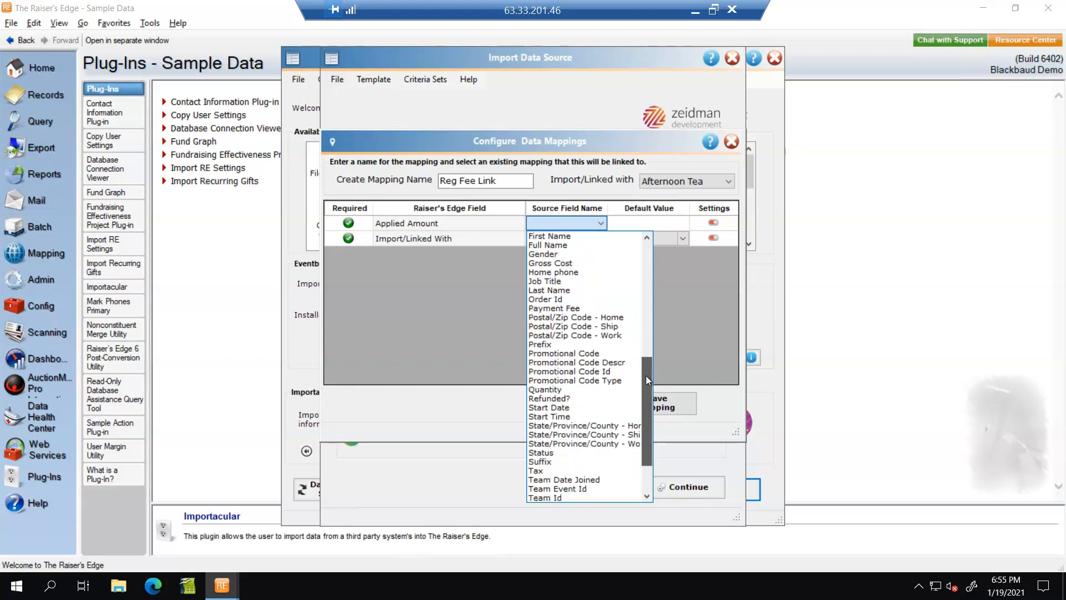
{"action": "scroll", "coordinate": [649, 428], "scroll_direction": "down", "scroll_amount": 2}
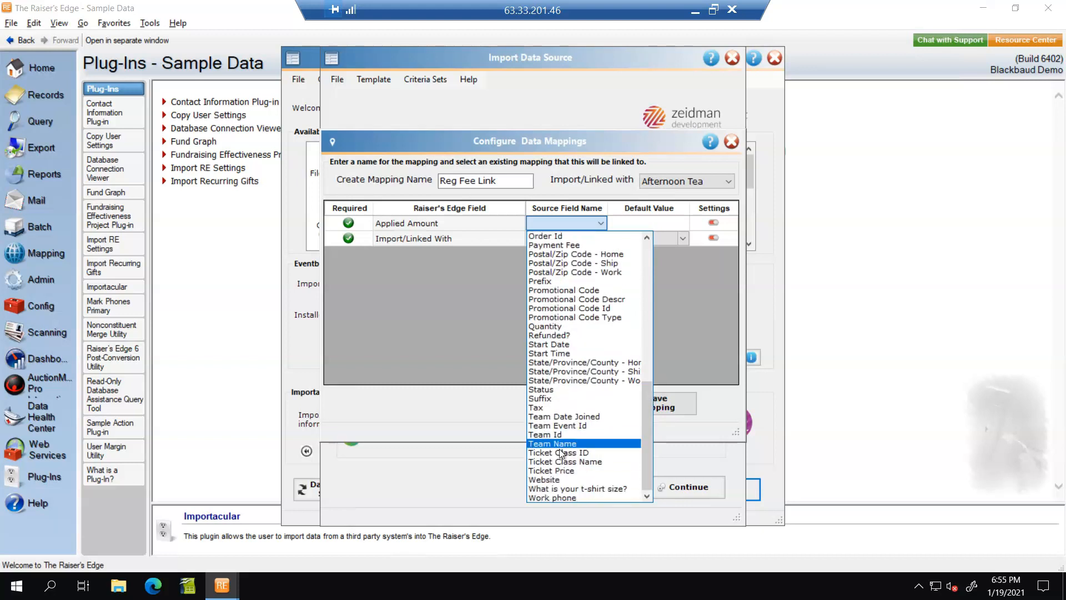
{"action": "left_click", "coordinate": [559, 470]}
{"action": "left_click", "coordinate": [683, 240]}
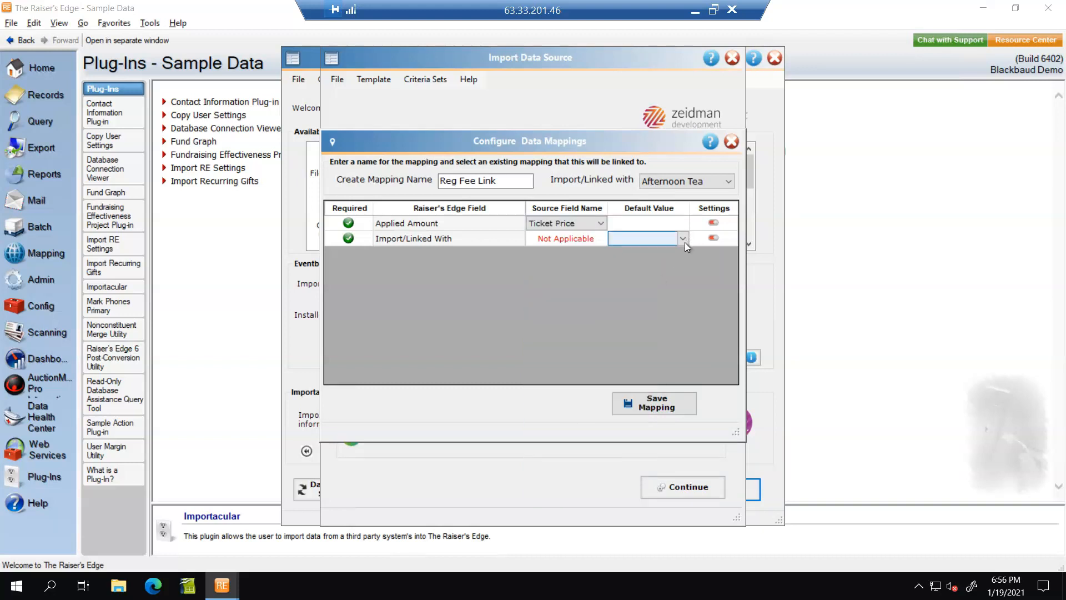
{"action": "left_click", "coordinate": [647, 252]}
{"action": "left_click", "coordinate": [650, 403]}
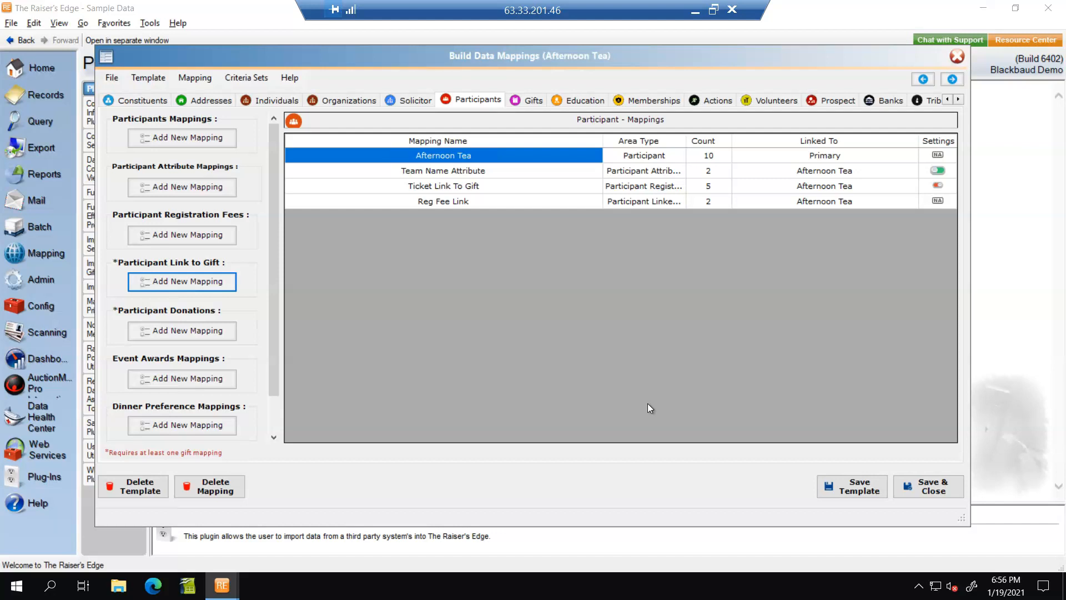
Step: Save the template and set the control report to Control.xlsx, replacing the existing file
{"action": "left_click", "coordinate": [930, 478]}
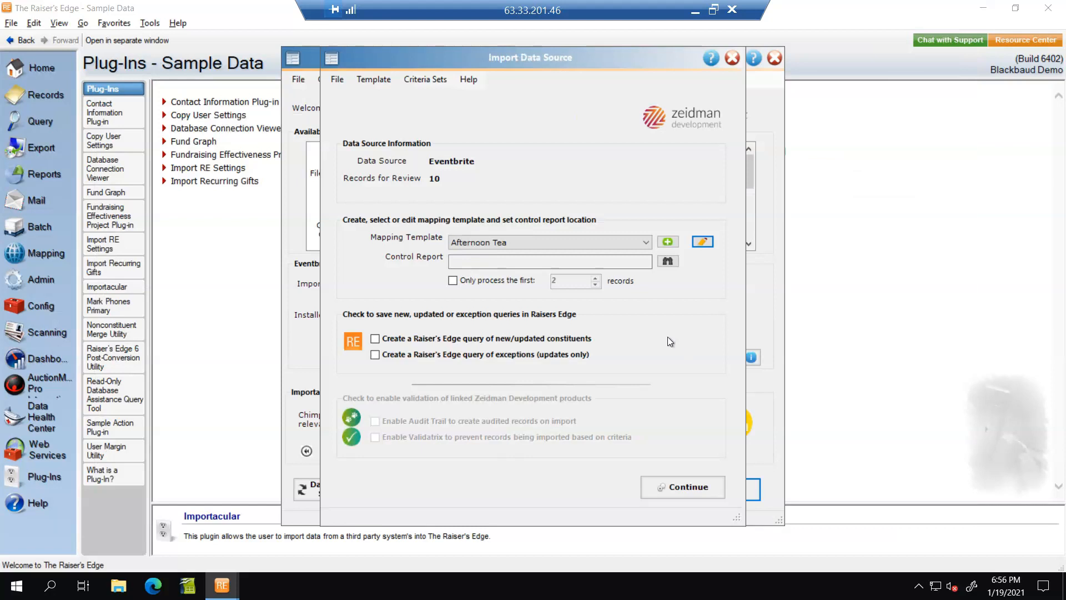
{"action": "left_click", "coordinate": [668, 261]}
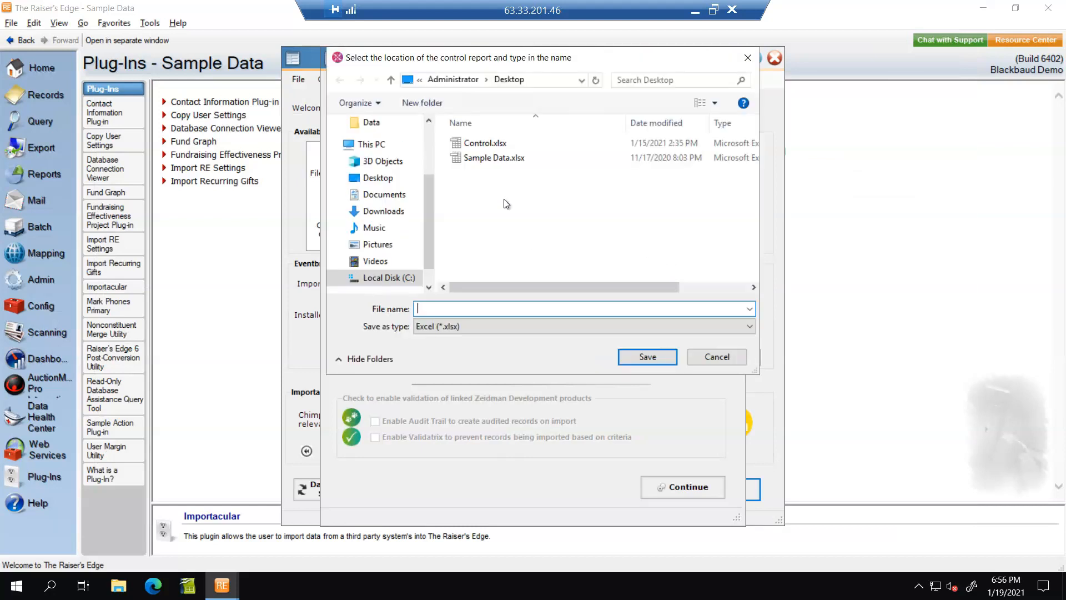
{"action": "double_click", "coordinate": [481, 145]}
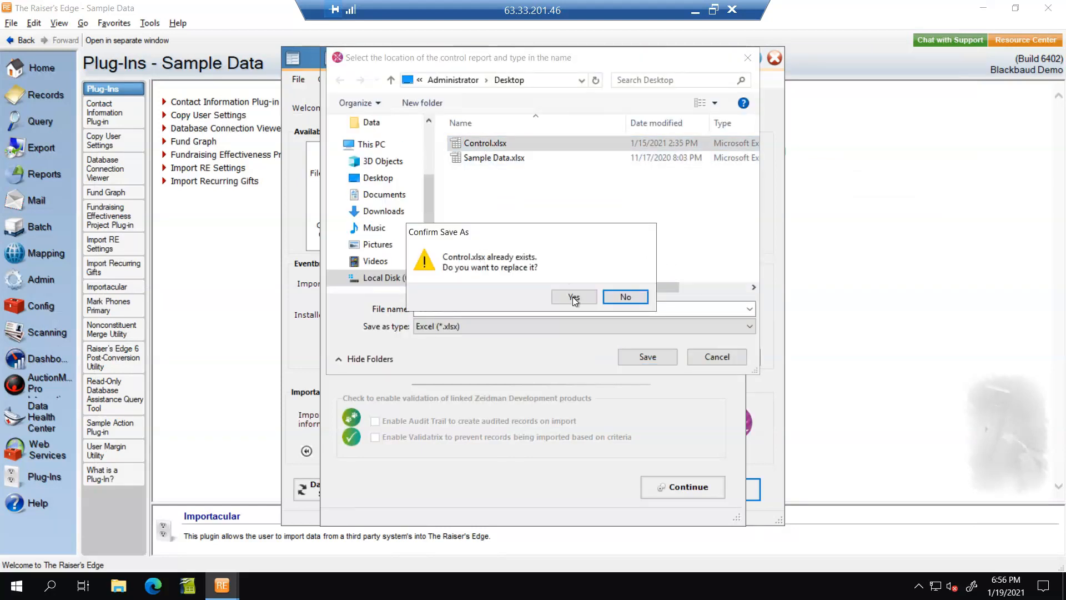
{"action": "left_click", "coordinate": [572, 297]}
Step: Limit processing to the first 3 records and run the import
{"action": "left_click", "coordinate": [453, 281]}
{"action": "left_click", "coordinate": [595, 278]}
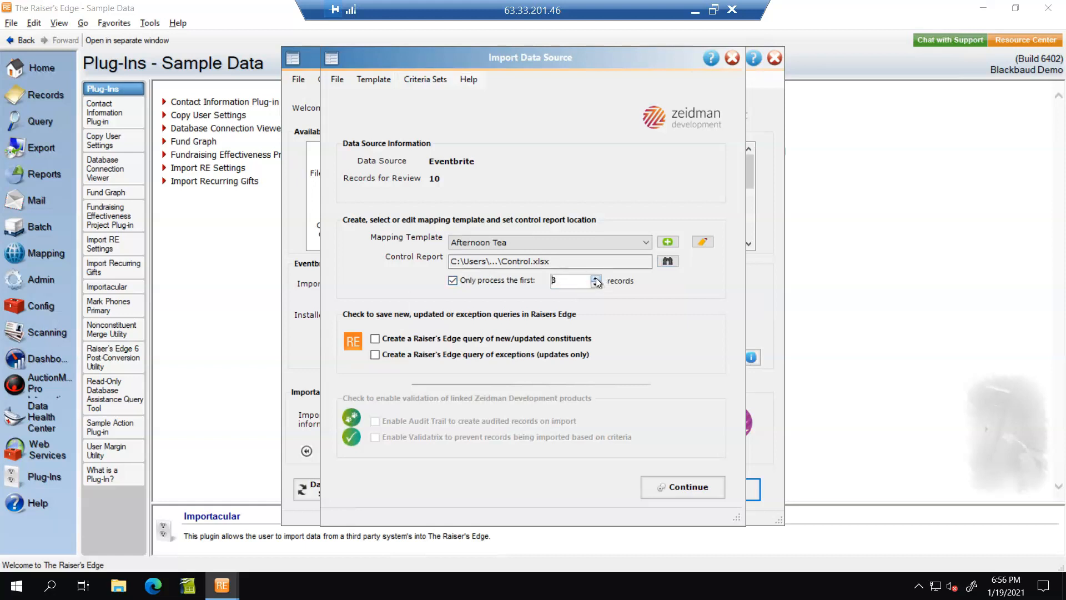
{"action": "left_click", "coordinate": [680, 488]}
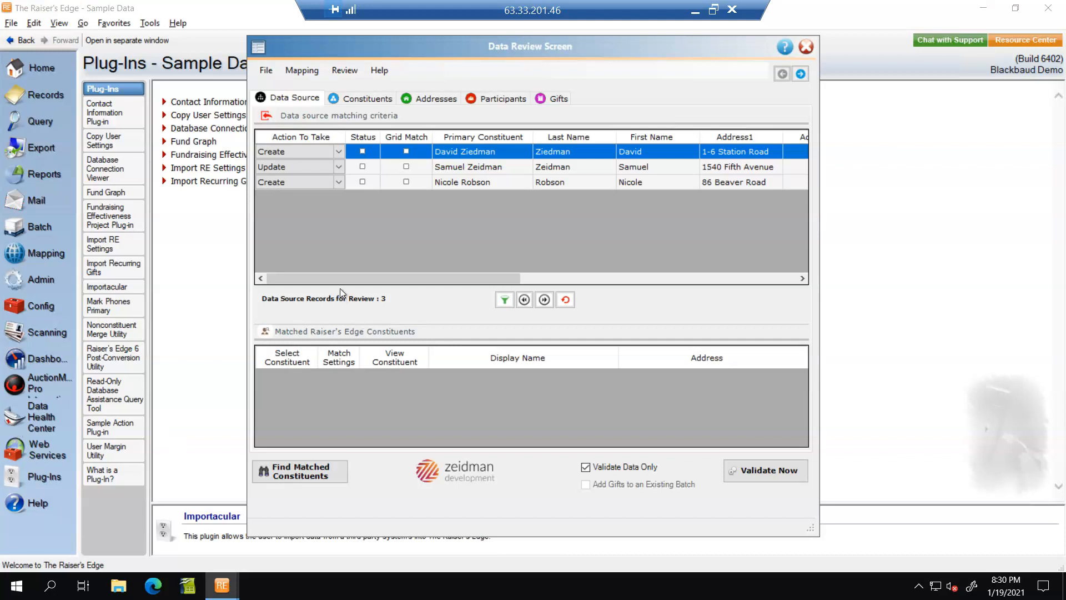
Step: Scroll the Data Source grid to the far right to reveal the Match Quality column
{"action": "left_click_drag", "start_coordinate": [527, 279], "coordinate": [900, 281]}
{"action": "left_click", "coordinate": [801, 278]}
{"action": "left_click_drag", "start_coordinate": [590, 275], "coordinate": [842, 269]}
{"action": "left_click_drag", "start_coordinate": [576, 281], "coordinate": [759, 207]}
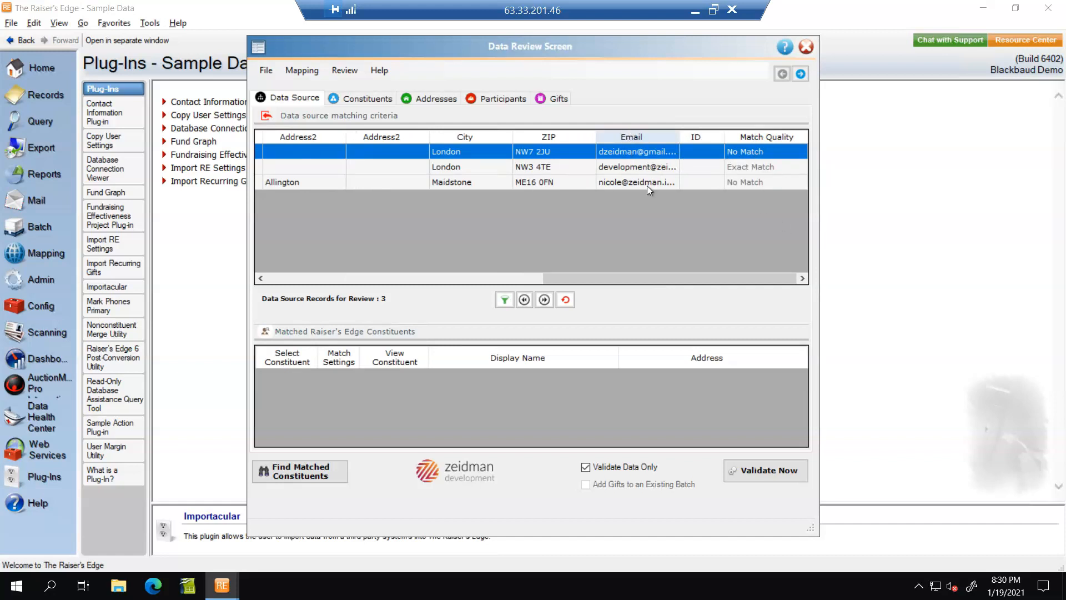
Step: Preview the Constit Code constituent data and the Address Work and Email address data
{"action": "left_click", "coordinate": [361, 99]}
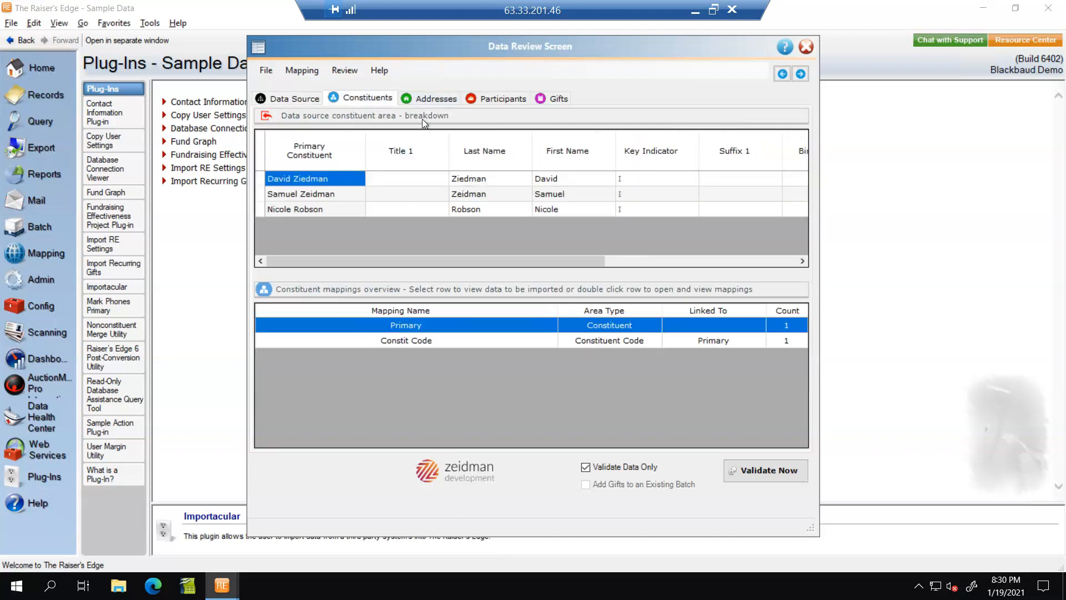
{"action": "left_click", "coordinate": [403, 340]}
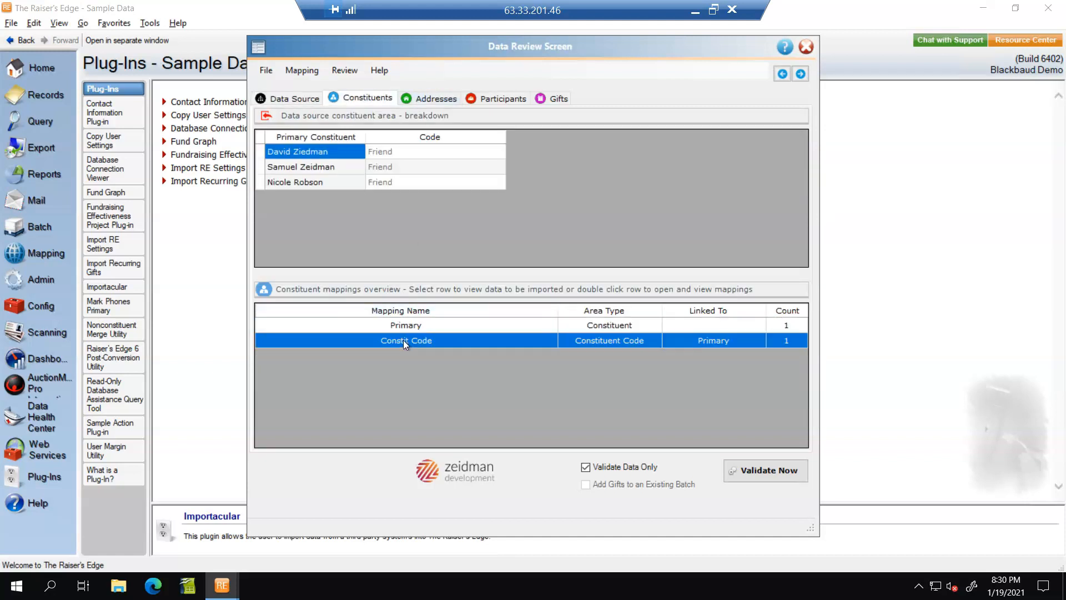
{"action": "left_click", "coordinate": [437, 99]}
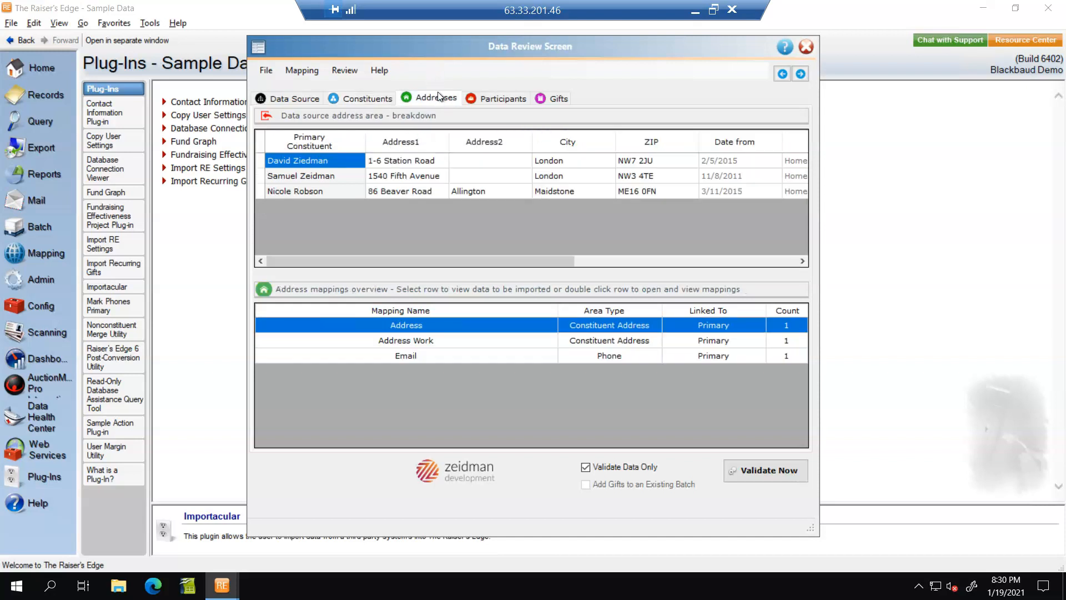
{"action": "left_click", "coordinate": [423, 340]}
{"action": "left_click", "coordinate": [411, 354]}
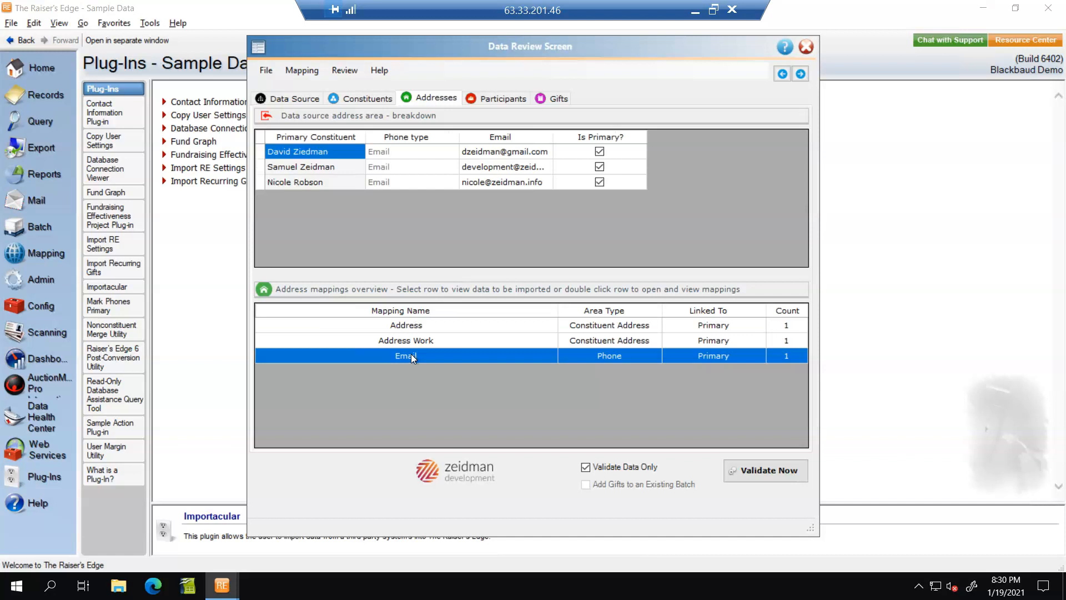
Step: Preview the Team Name Attribute, Ticket Link To Gift and Reg Fee Link participant data, then show gifts
{"action": "left_click", "coordinate": [503, 98]}
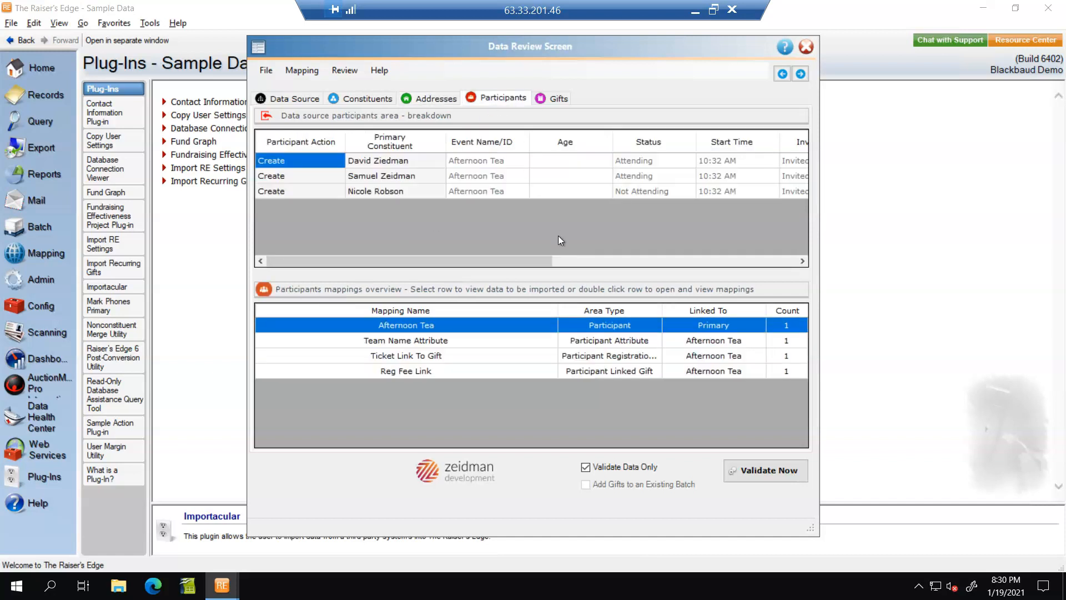
{"action": "left_click", "coordinate": [427, 341]}
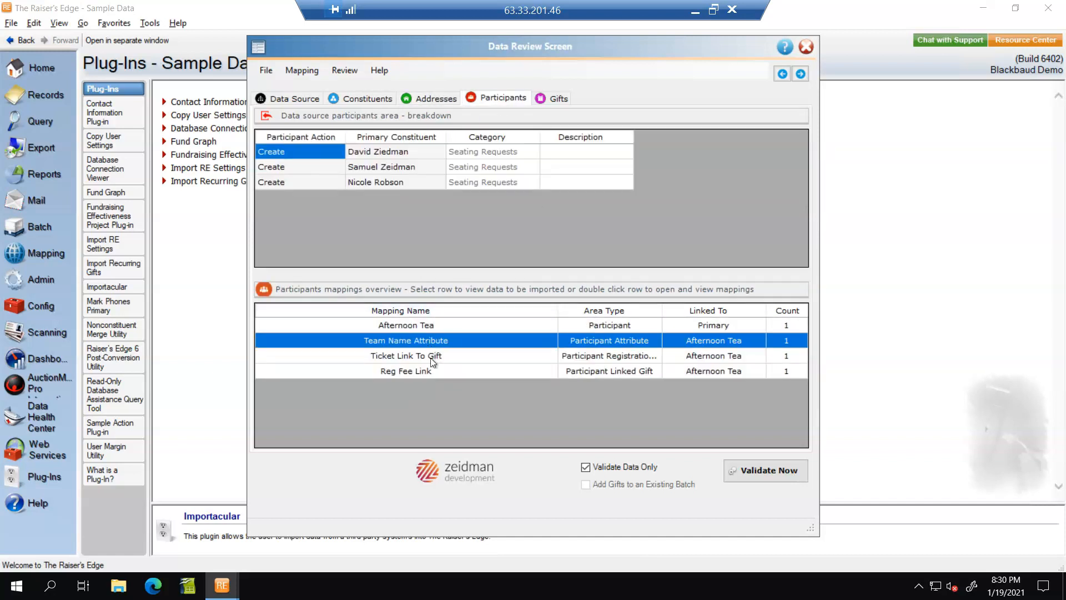
{"action": "left_click", "coordinate": [433, 360]}
{"action": "left_click", "coordinate": [420, 370]}
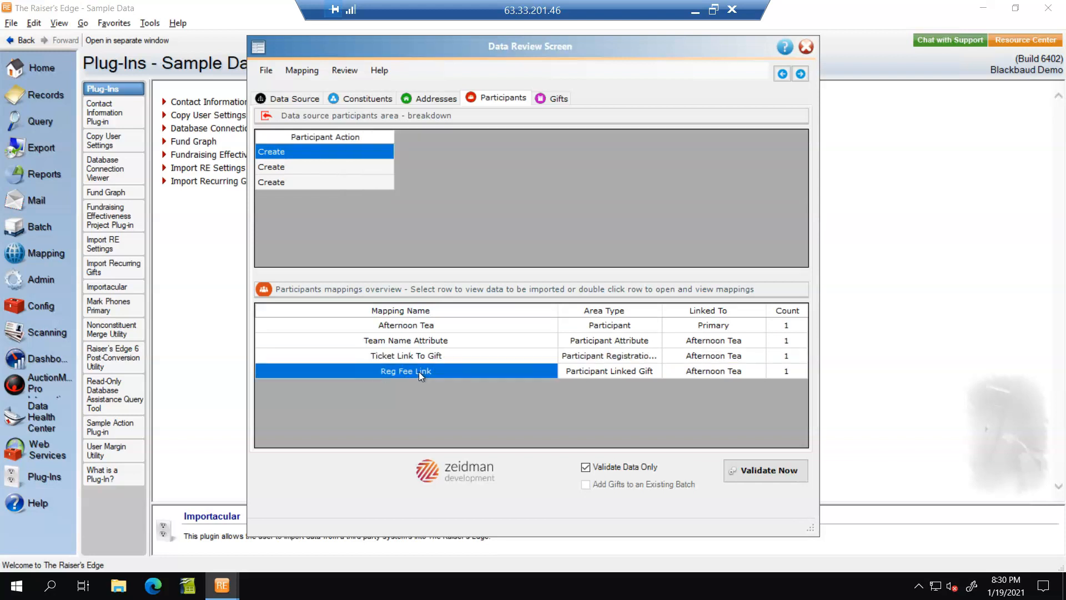
{"action": "left_click", "coordinate": [552, 99]}
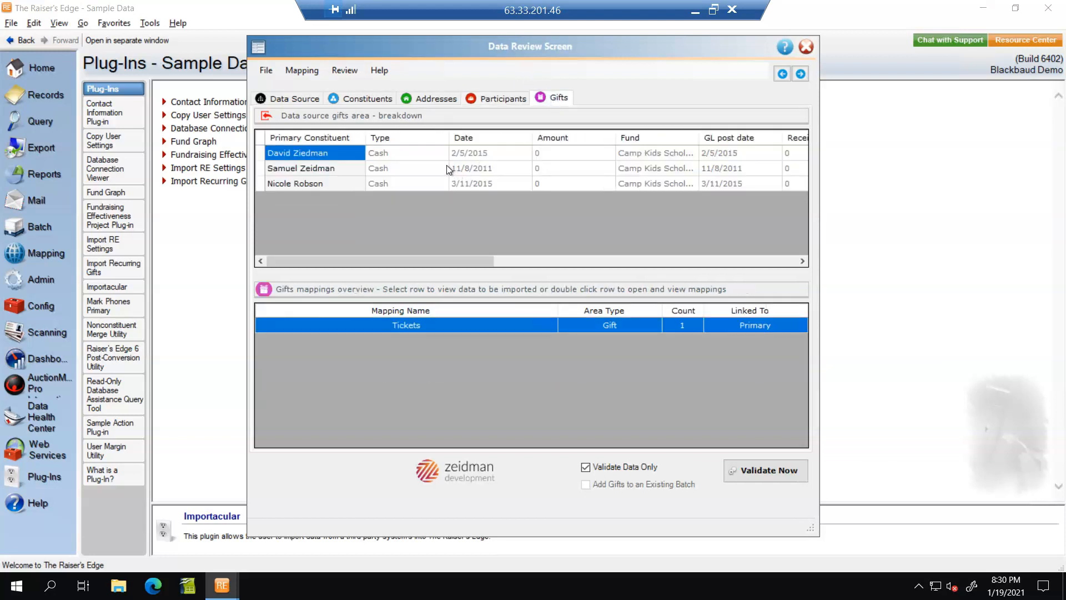